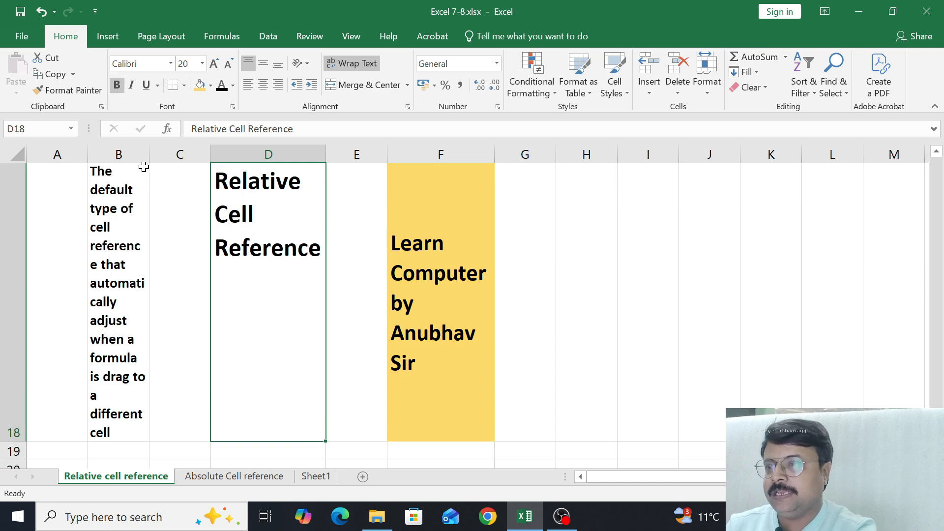
# - Widen column B slightly and highlight the word "default" in the definition in cell B18
pyautogui.moveTo(149, 159); pyautogui.dragTo(157, 160)
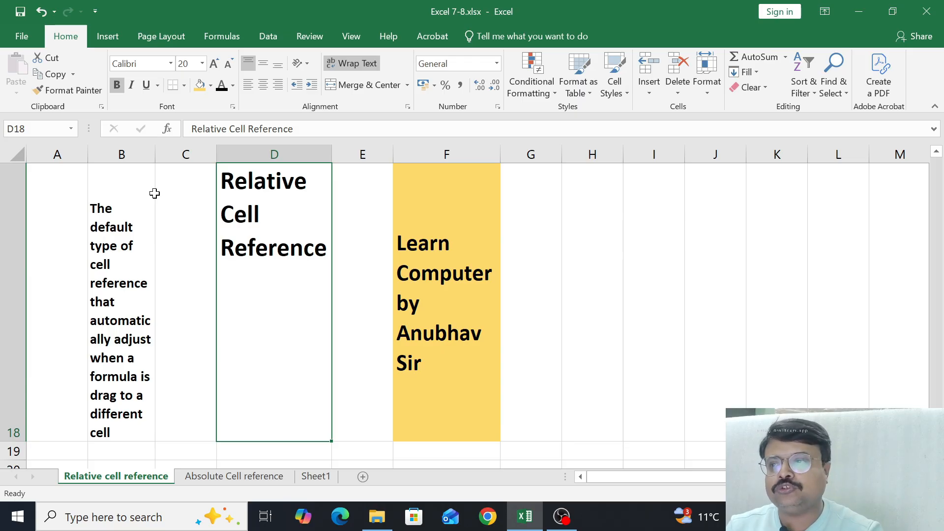
pyautogui.click(124, 227)
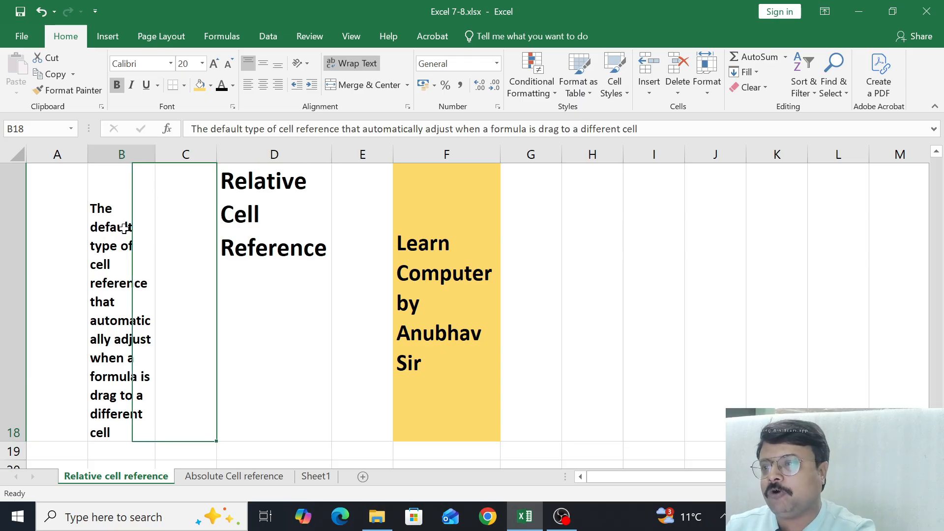
pyautogui.doubleClick(124, 229)
pyautogui.moveTo(133, 227); pyautogui.dragTo(90, 228)
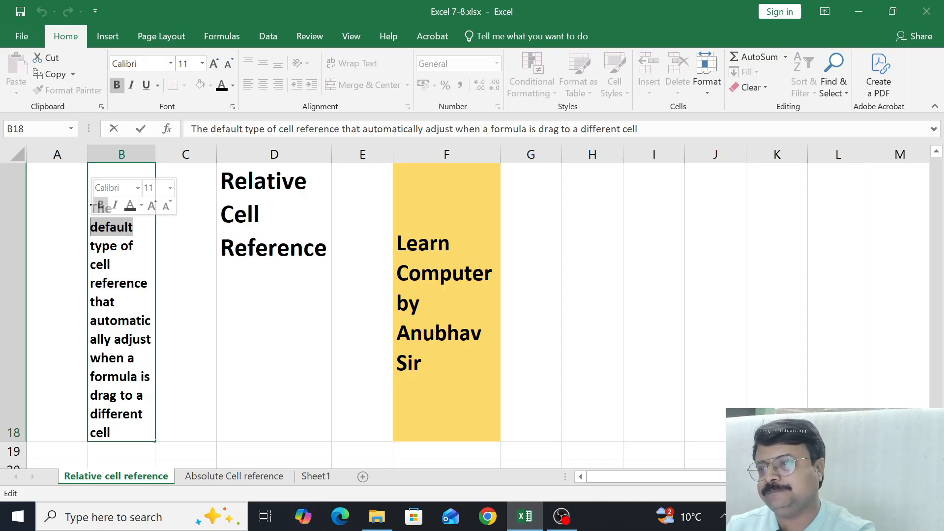
# - Examine the table in A3:F13, covering the Number1 and Number2 values and the Add, Difference, Multiply and Divide columns
pyautogui.scroll(1, 190, 276)
pyautogui.scroll(5, 189, 276)
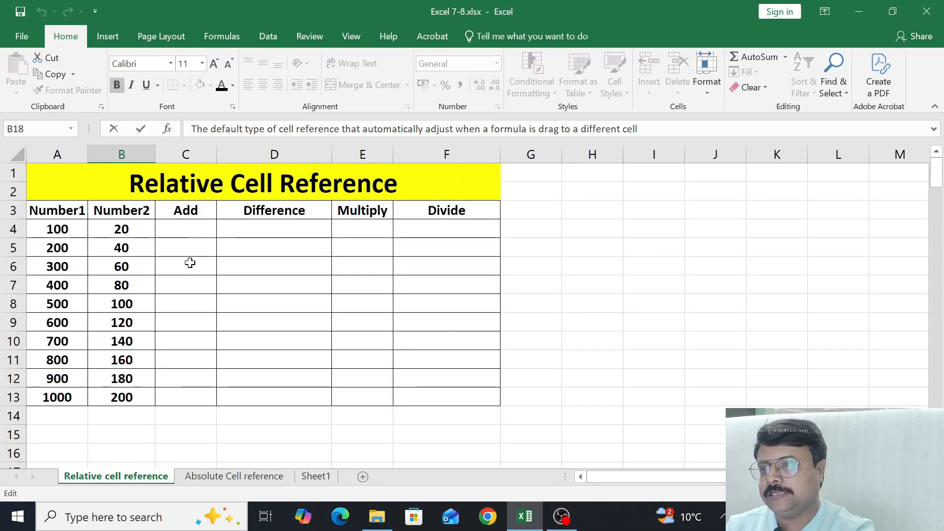
pyautogui.moveTo(73, 210); pyautogui.dragTo(423, 388)
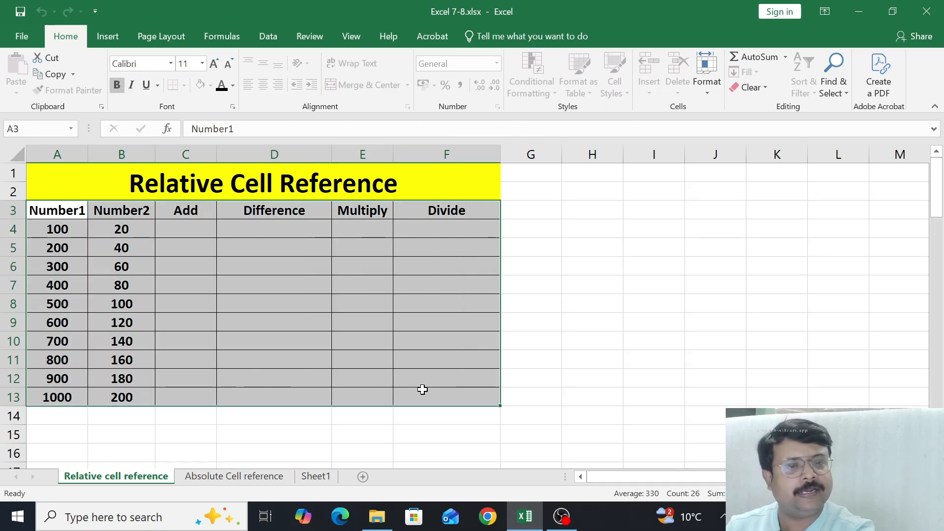
pyautogui.click(242, 285)
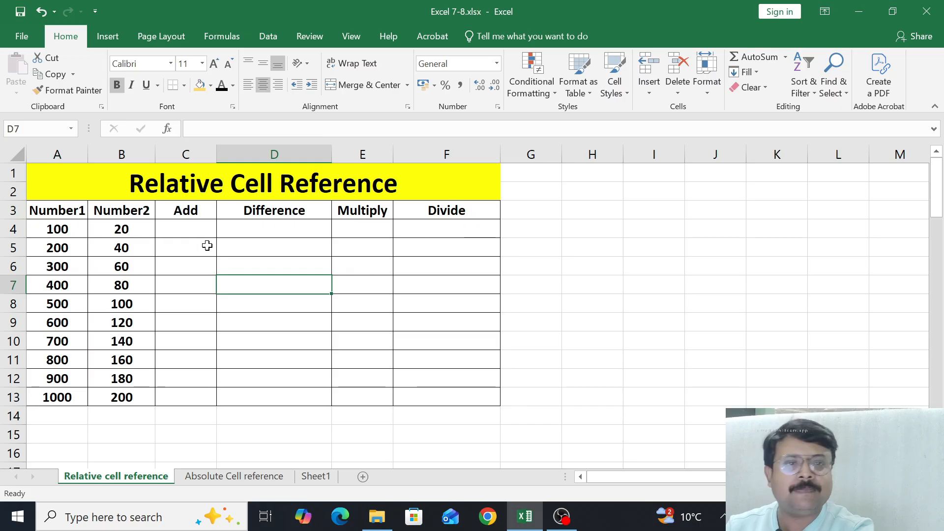
pyautogui.click(184, 232)
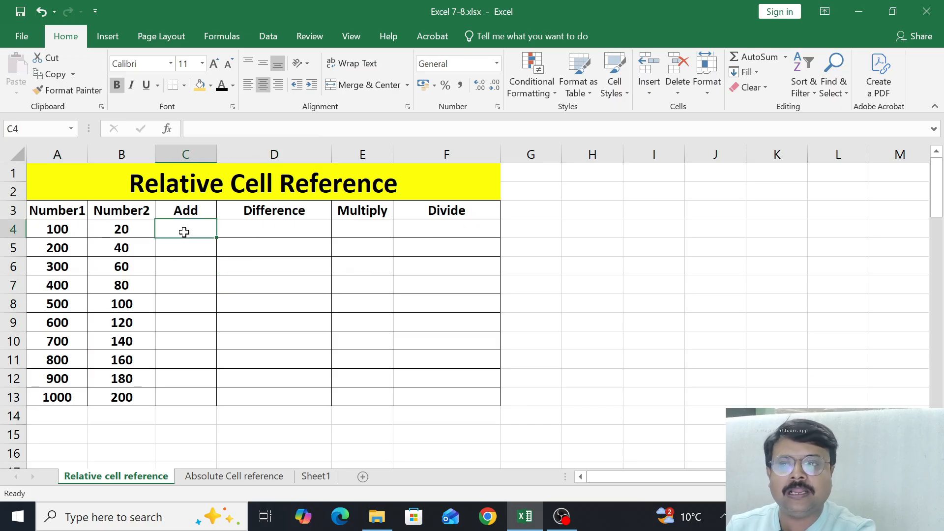
pyautogui.moveTo(184, 232); pyautogui.dragTo(186, 401)
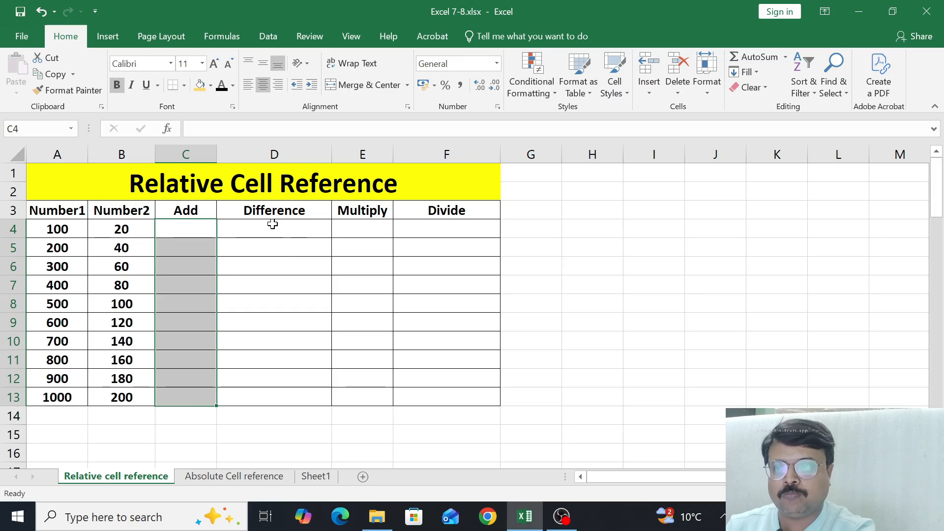
pyautogui.moveTo(274, 224); pyautogui.dragTo(261, 397)
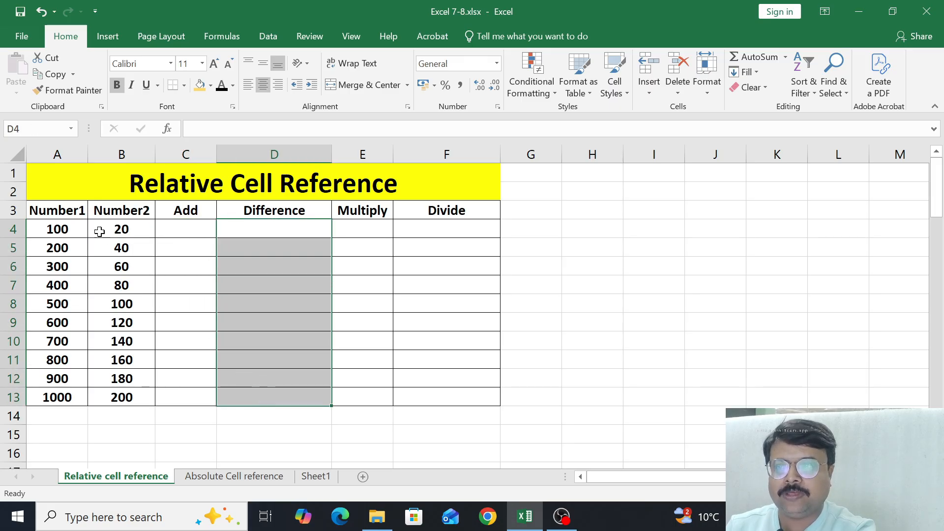
pyautogui.moveTo(59, 227); pyautogui.dragTo(104, 394)
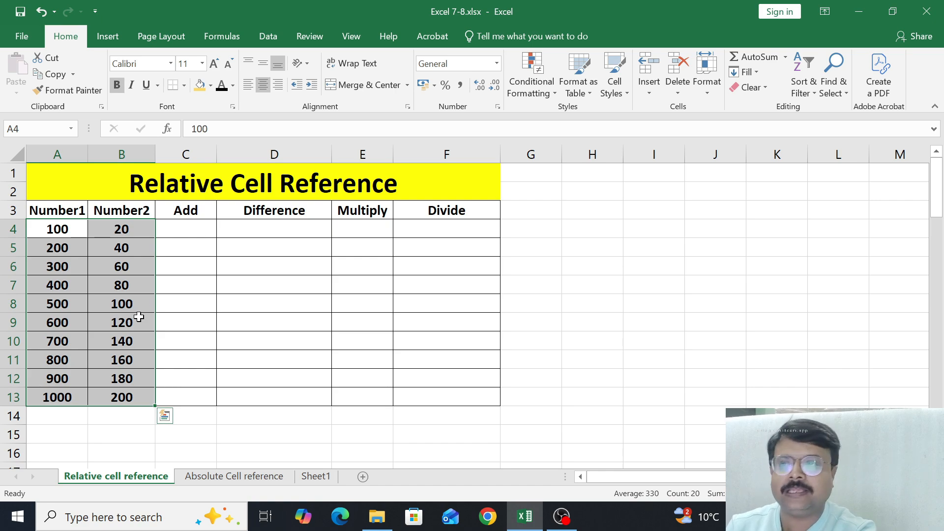
pyautogui.click(190, 230)
pyautogui.click(269, 228)
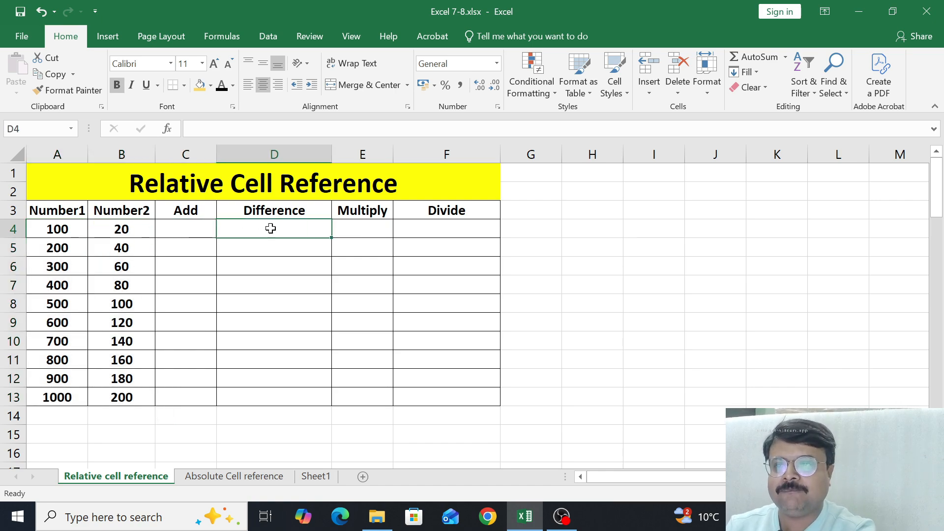
pyautogui.click(354, 230)
pyautogui.click(440, 234)
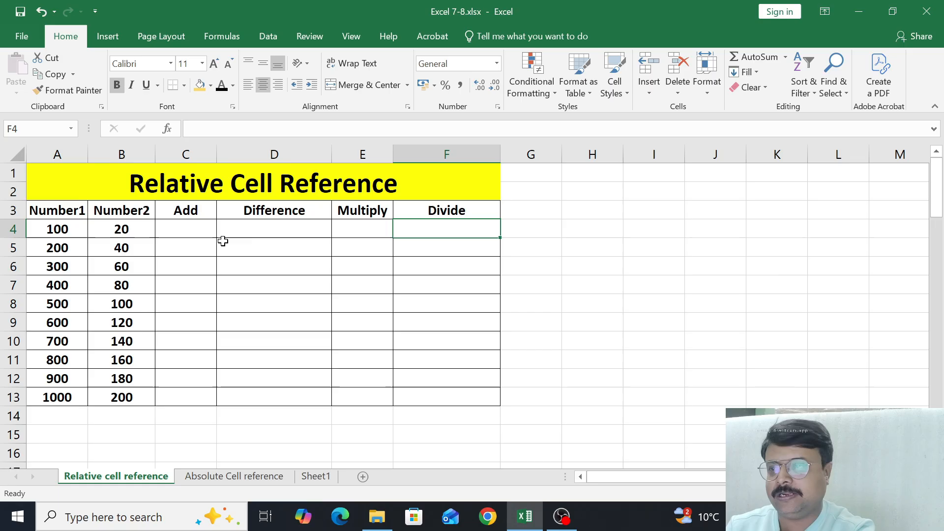
pyautogui.click(194, 231)
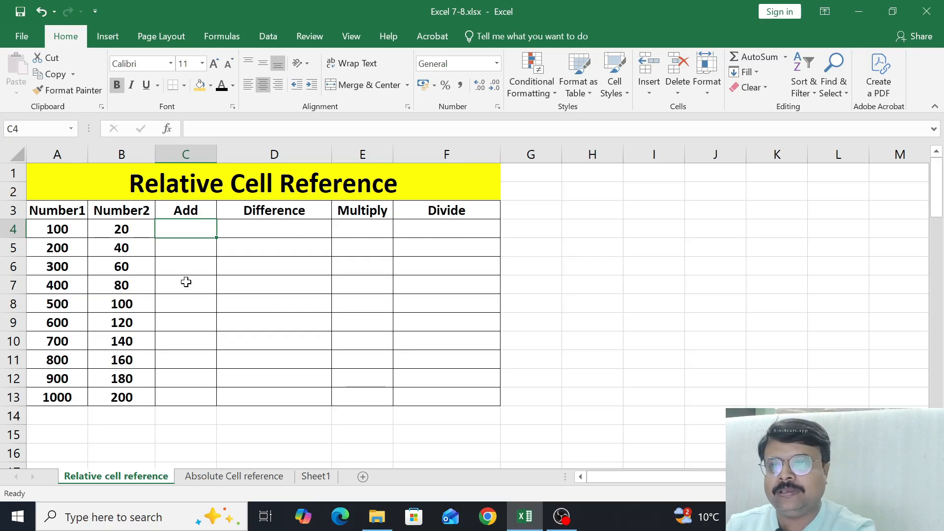
# - Enter the formula =F3 in cell I3 to reference the Divide heading
pyautogui.click(460, 215)
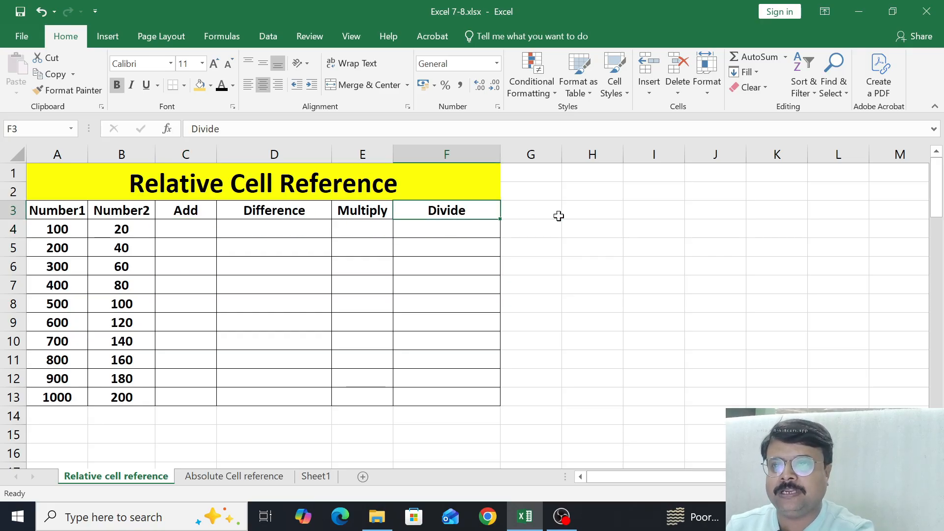
pyautogui.click(665, 215)
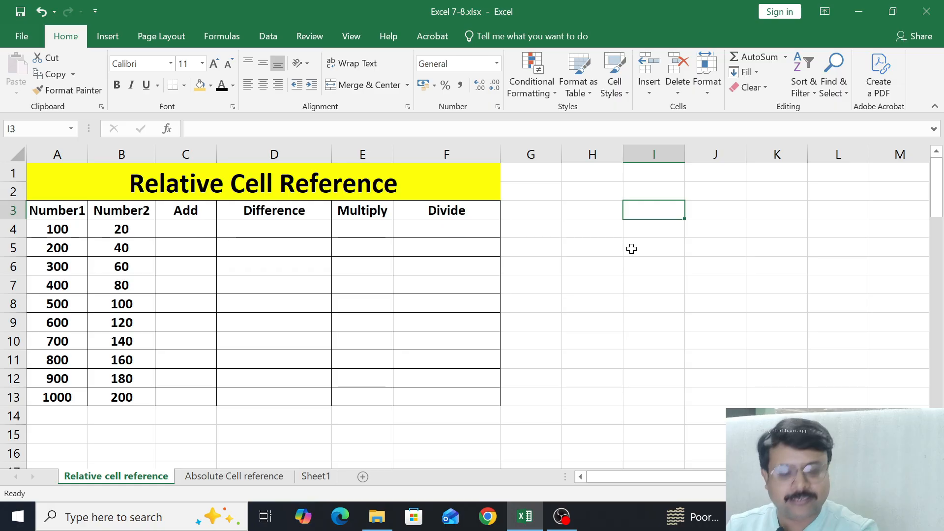
pyautogui.write('=F3')
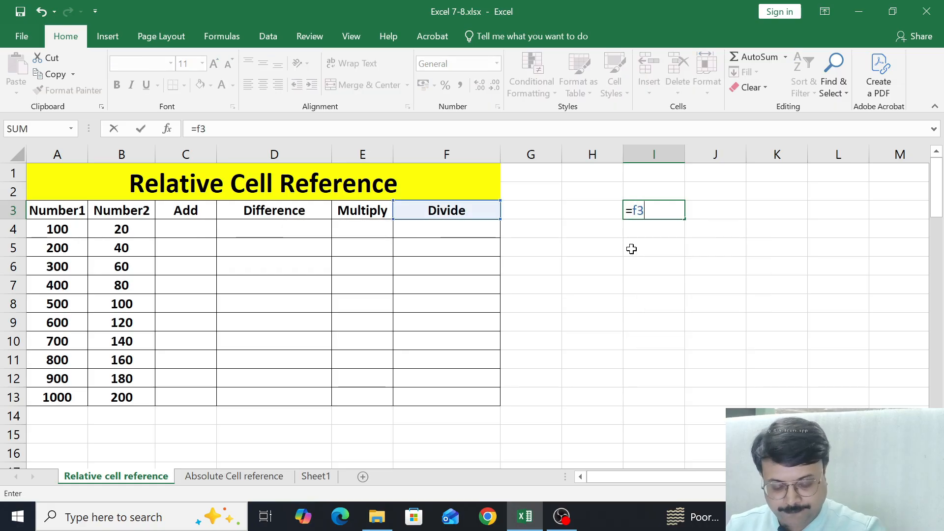
pyautogui.press('Return')
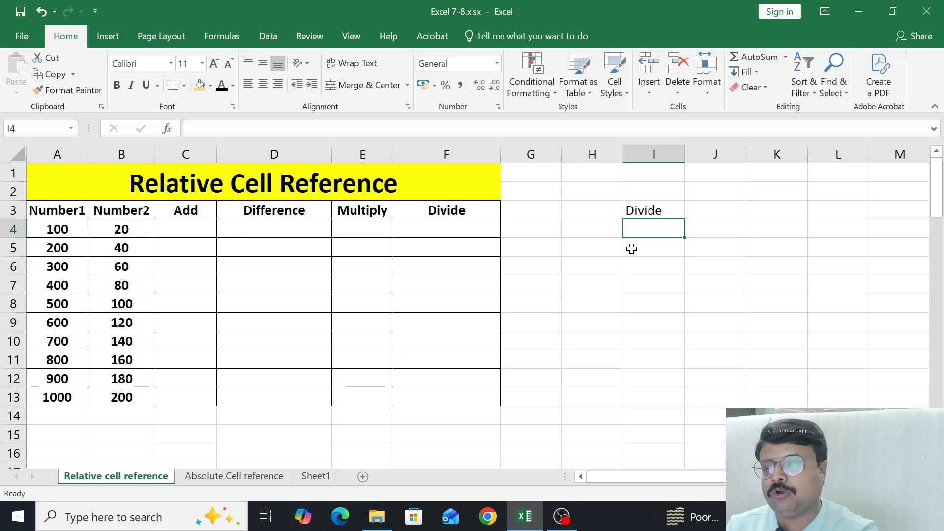
# - Enter the formula =A4+B4 in cell C4 to add the first pair of numbers
pyautogui.click(185, 230)
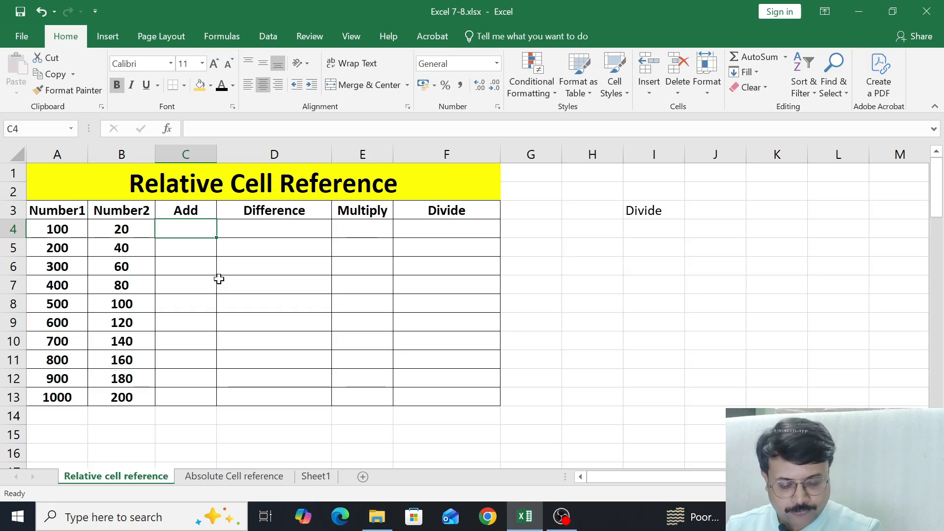
pyautogui.write('=')
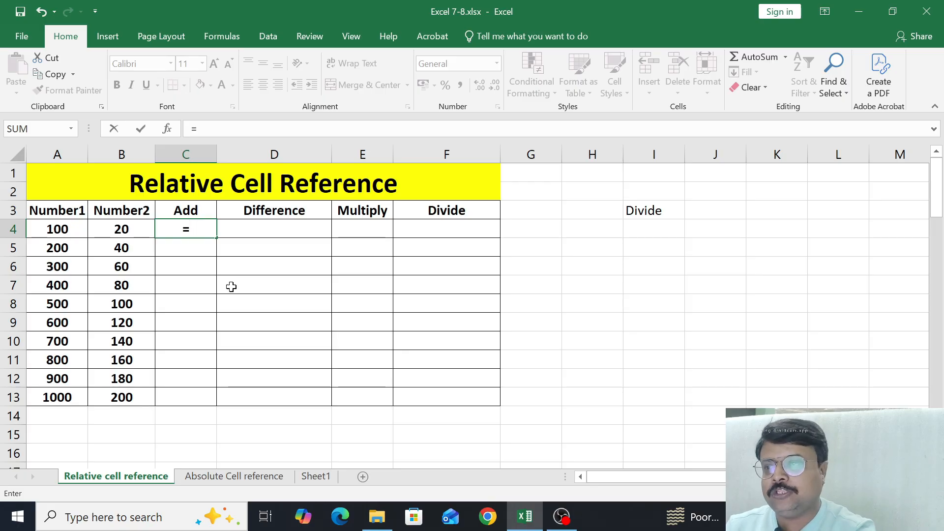
pyautogui.click(52, 231)
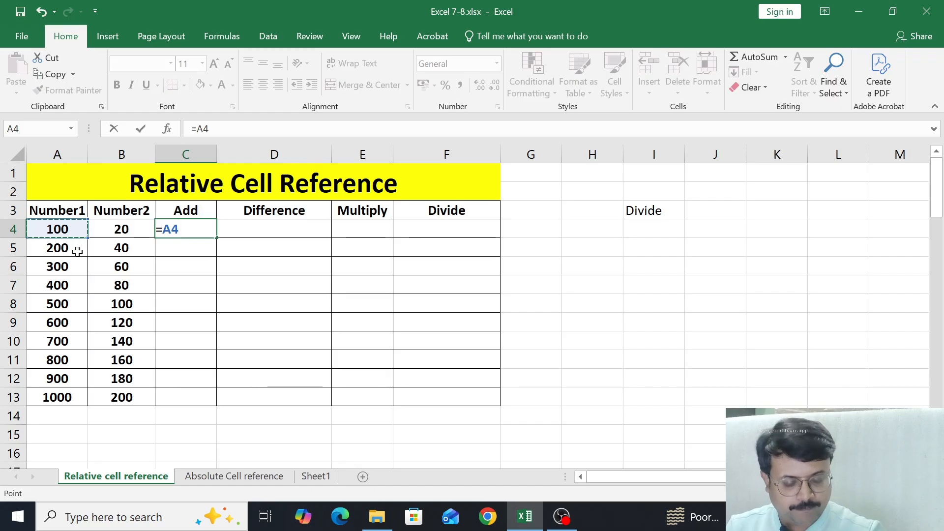
pyautogui.write('+')
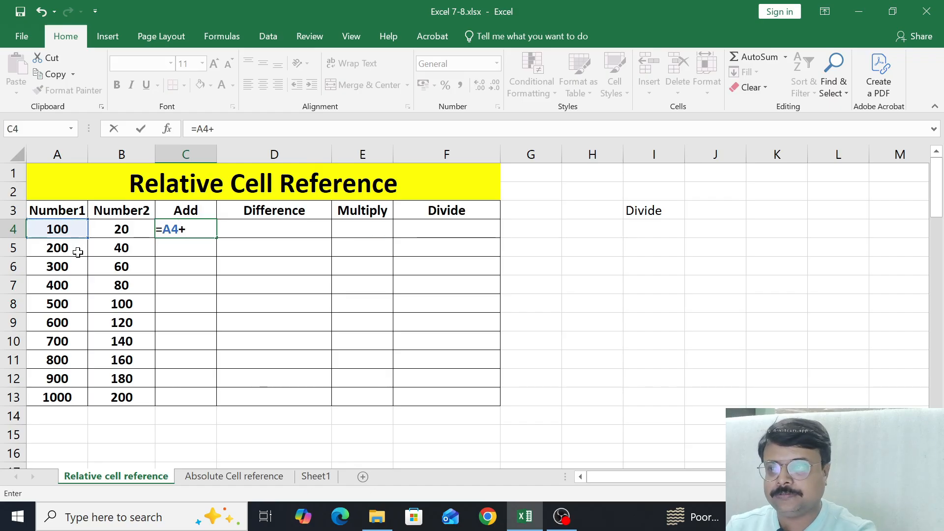
pyautogui.click(95, 229)
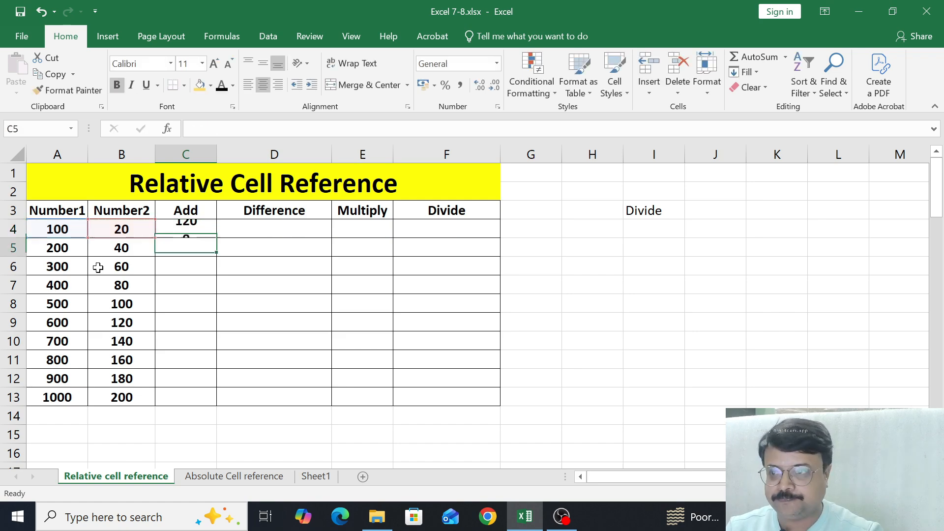
pyautogui.press('Return')
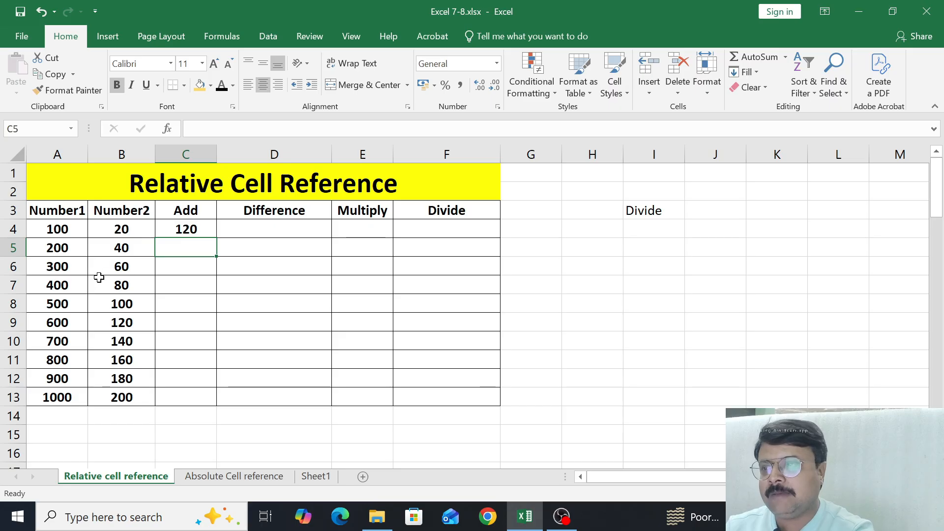
# - Review the relative cell reference definition in row 18 and return to the number table
pyautogui.scroll(-6, 99, 274)
pyautogui.scroll(2, 106, 293)
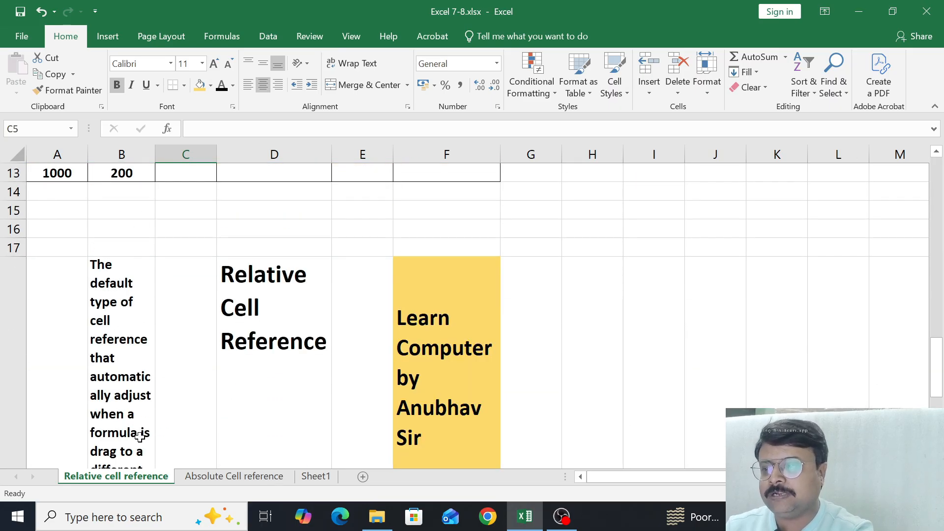
pyautogui.scroll(-1, 139, 436)
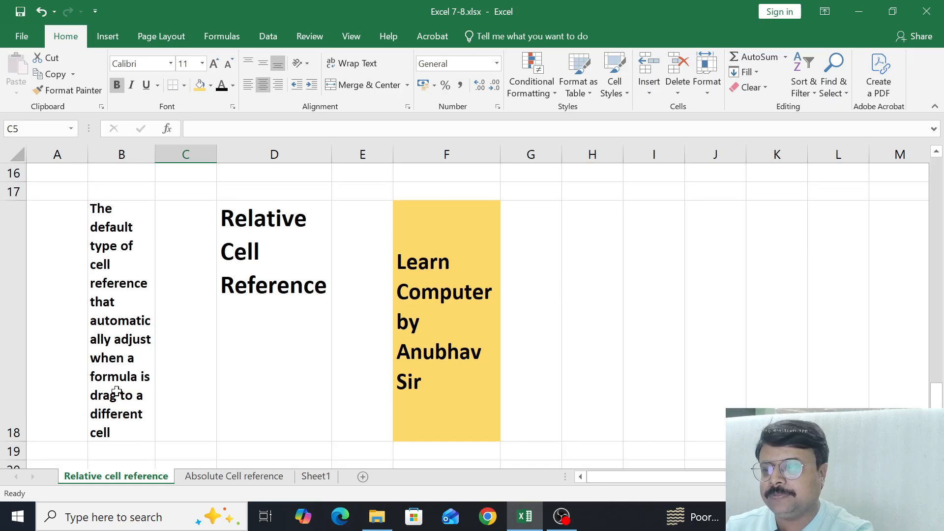
pyautogui.scroll(5, 118, 373)
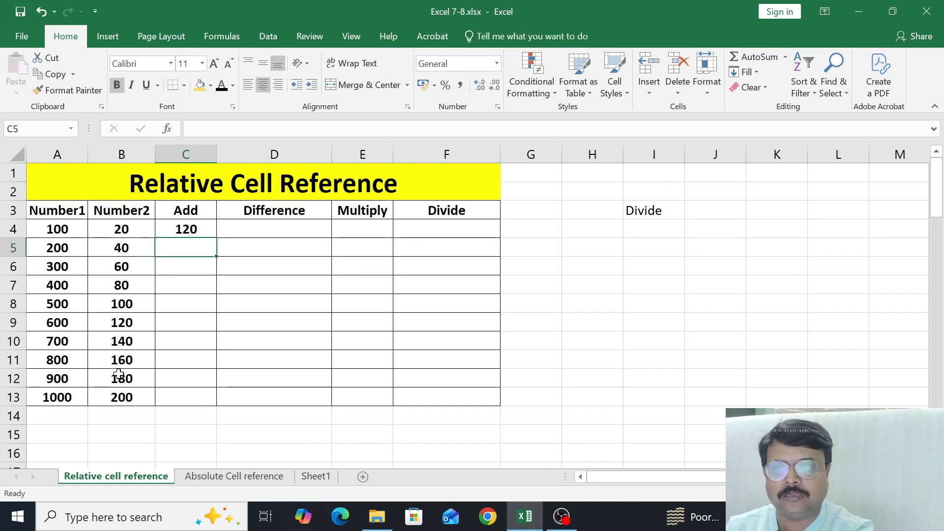
# - Try extending the selection from C4 to C6 and moving the C4 formula to C5, and undo the move
pyautogui.click(170, 231)
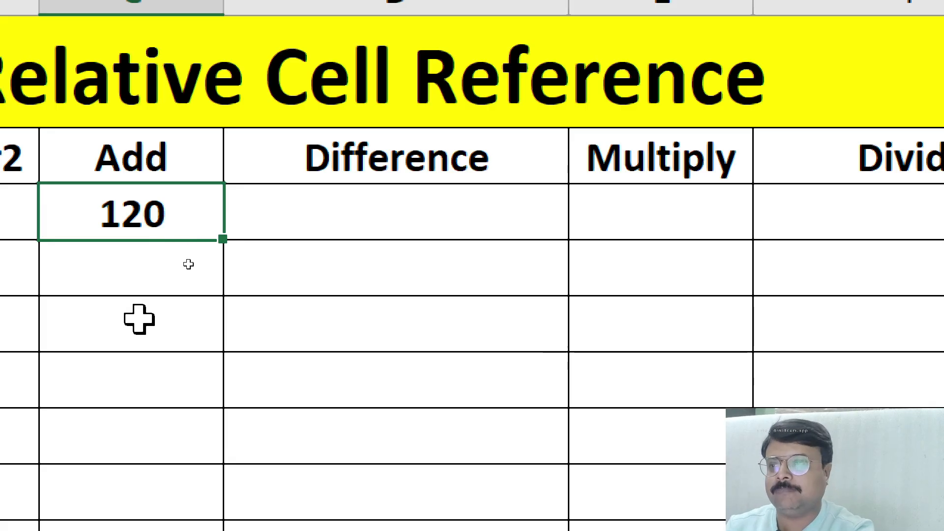
pyautogui.moveTo(138, 214); pyautogui.dragTo(139, 342)
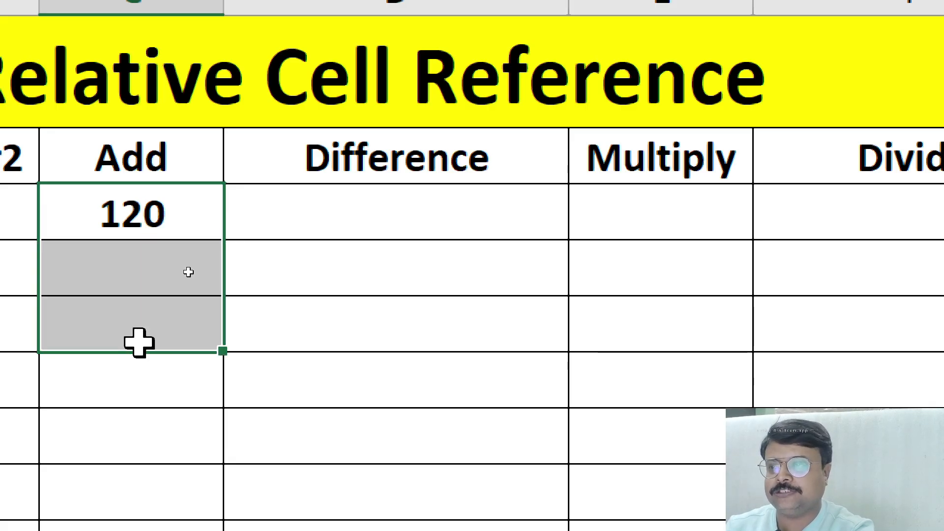
pyautogui.click(310, 220)
pyautogui.click(139, 209)
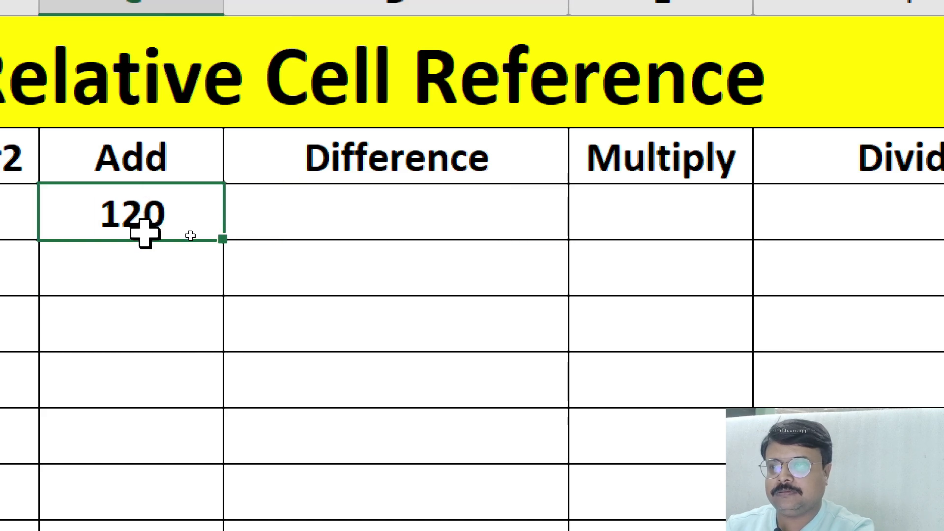
pyautogui.moveTo(146, 237); pyautogui.dragTo(145, 269)
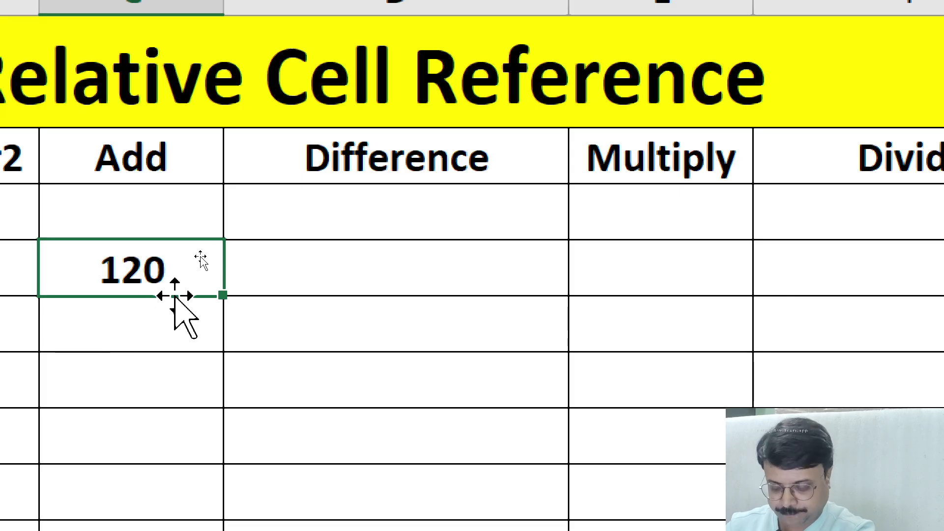
pyautogui.hotkey('ctrl', 'z')
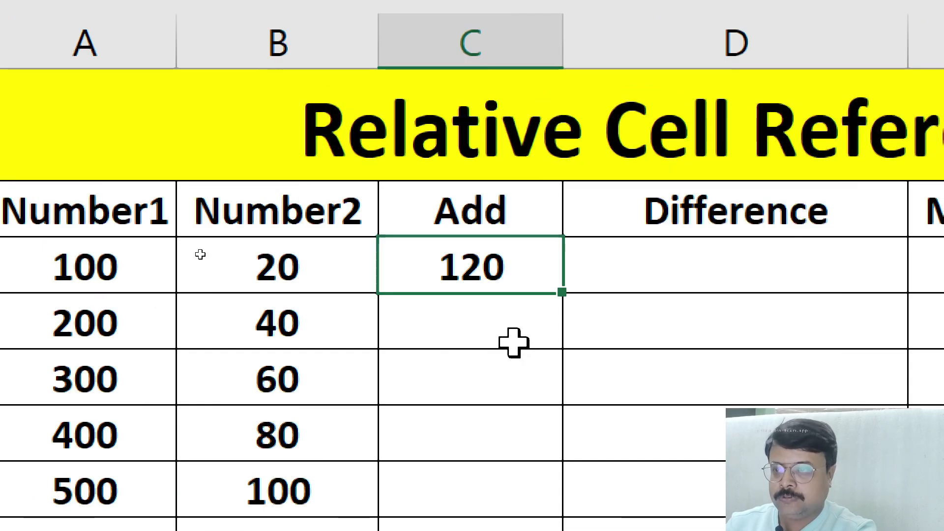
# - Fill the C4 addition formula down the Add column through C13 and return the screen magnification to 100%
pyautogui.doubleClick(565, 295)
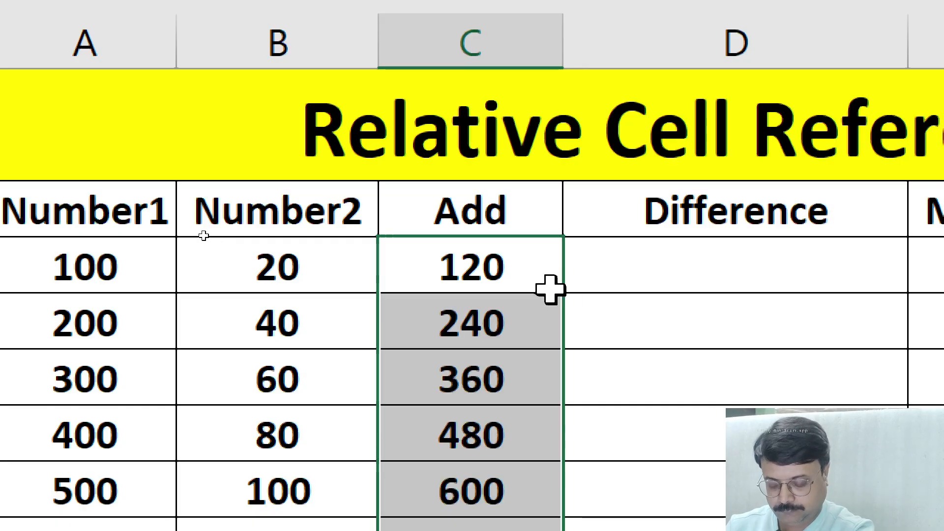
pyautogui.press('super+minus')
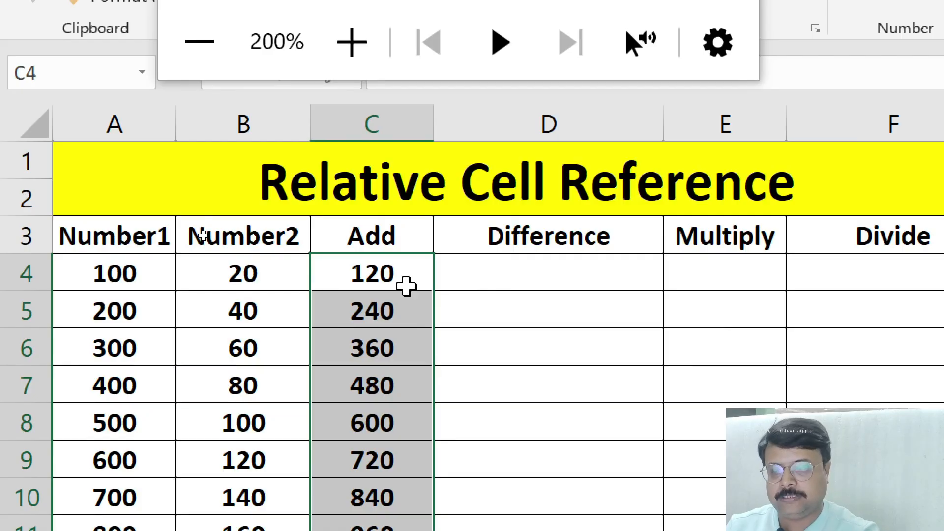
pyautogui.scroll(-1, 401, 288)
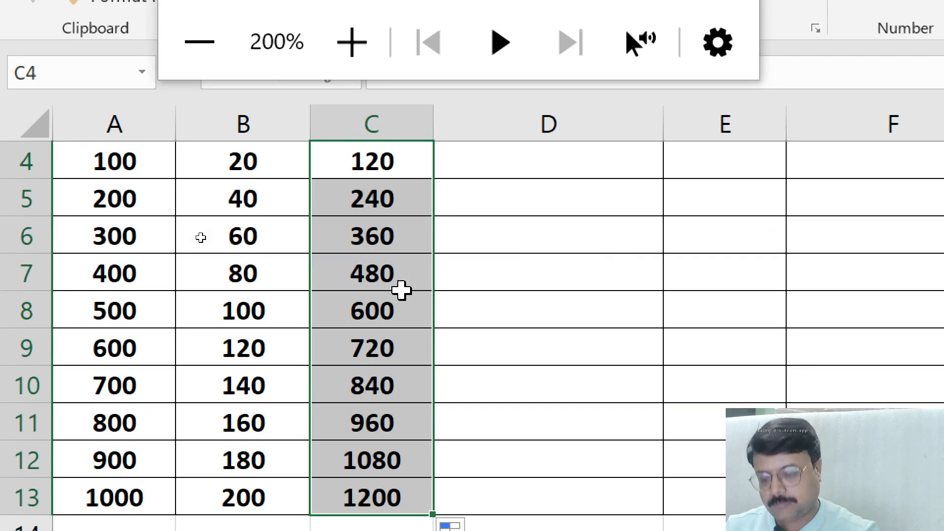
pyautogui.press('super+minus')
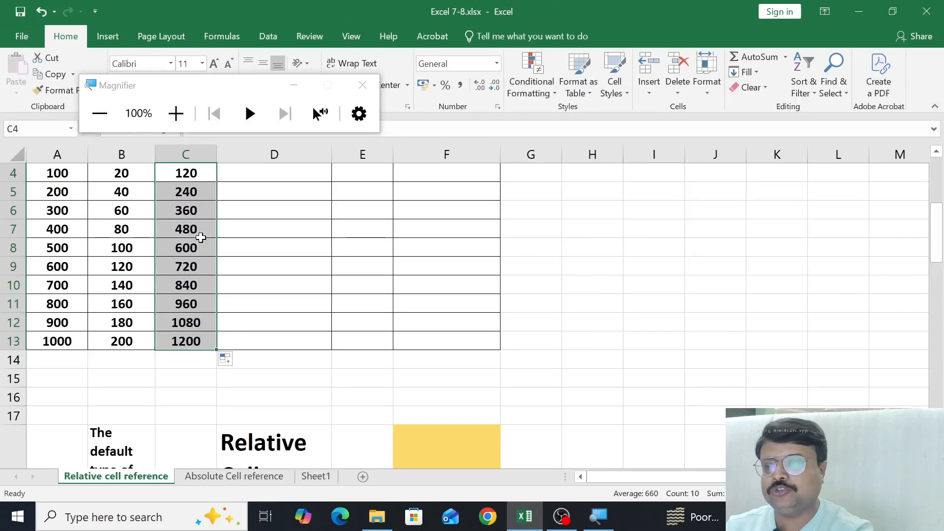
# - Show the sheet's formulas to examine the references in C4:C13 of the Add column, and switch back to displaying values
pyautogui.scroll(1, 144, 215)
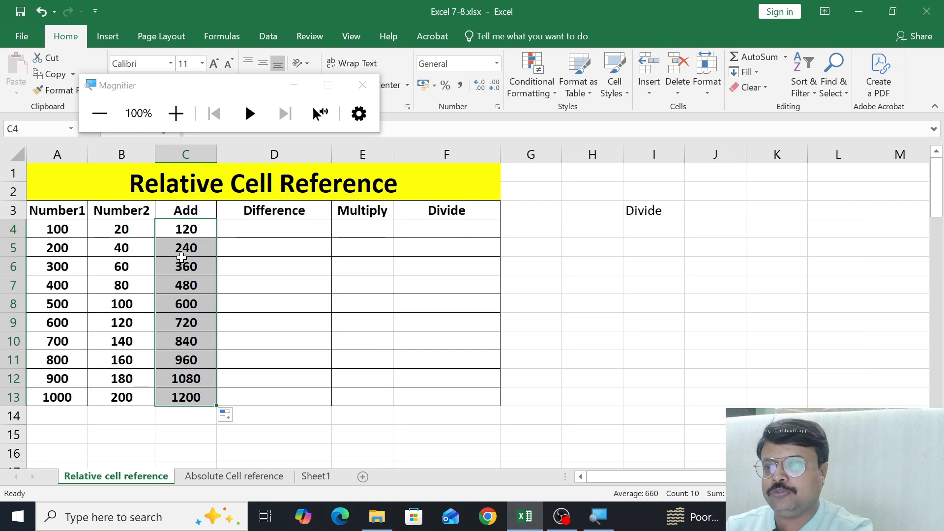
pyautogui.moveTo(52, 284); pyautogui.dragTo(99, 399)
pyautogui.click(171, 230)
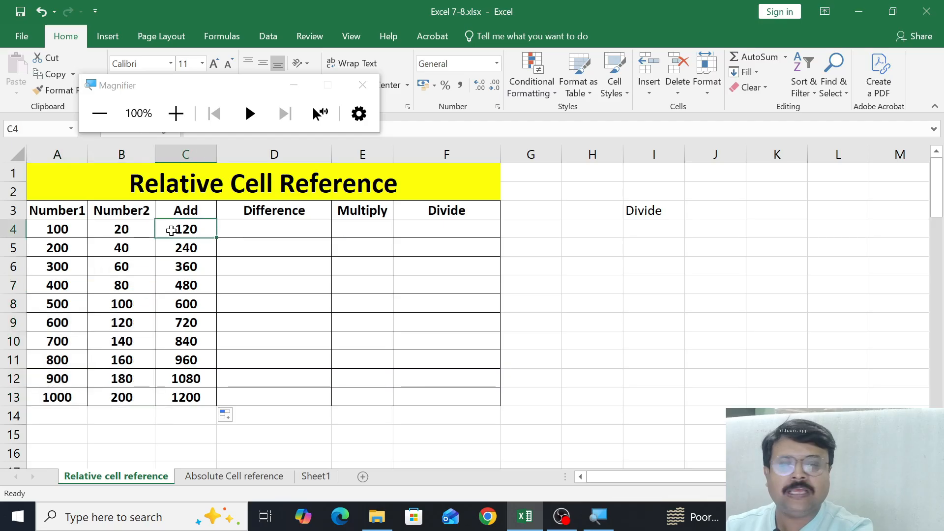
pyautogui.click(59, 235)
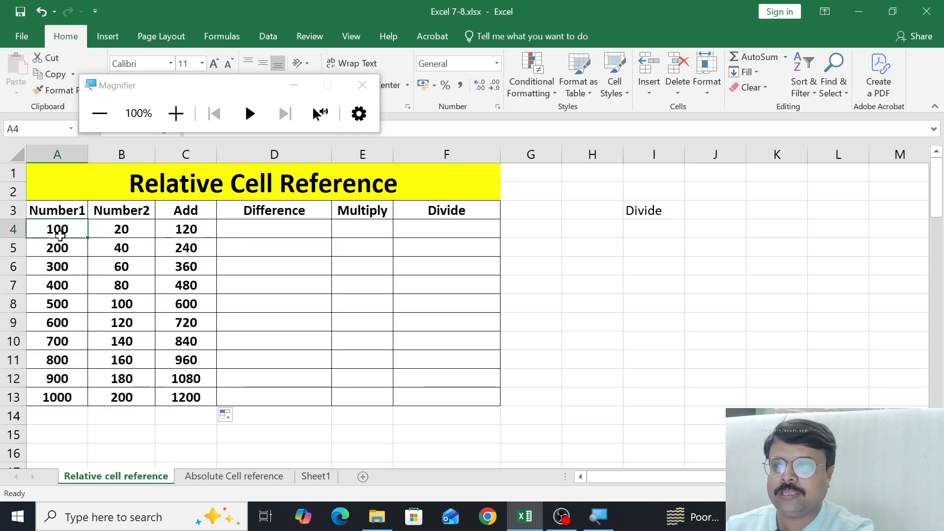
pyautogui.click(108, 235)
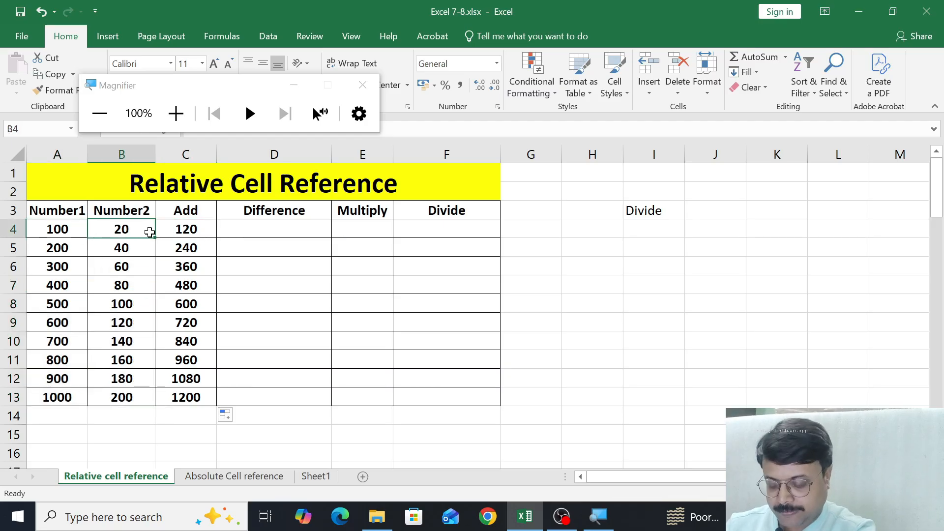
pyautogui.hotkey('ctrl', '`')
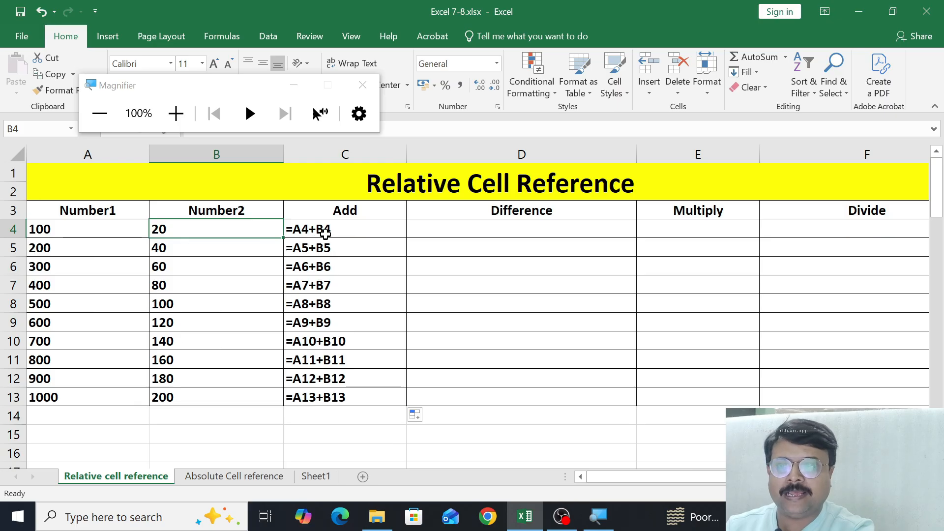
pyautogui.moveTo(335, 229); pyautogui.dragTo(337, 397)
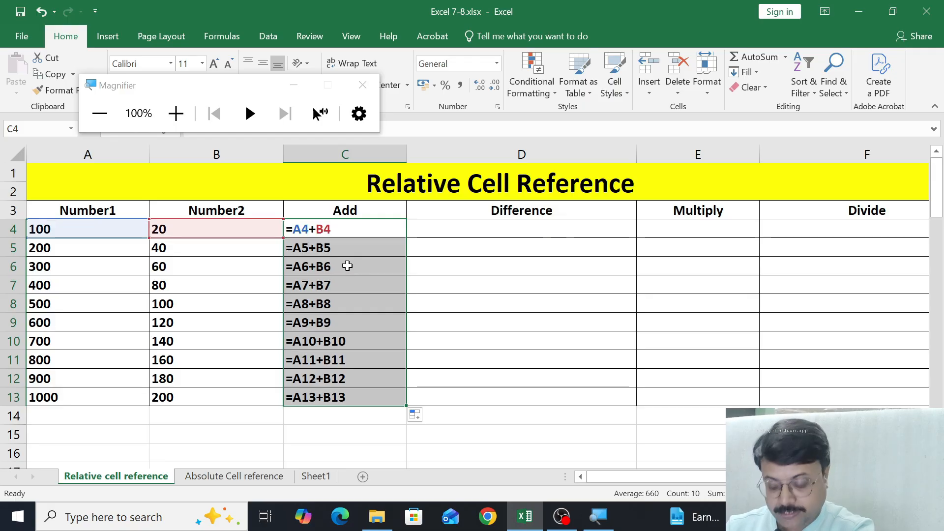
pyautogui.hotkey('ctrl', '`')
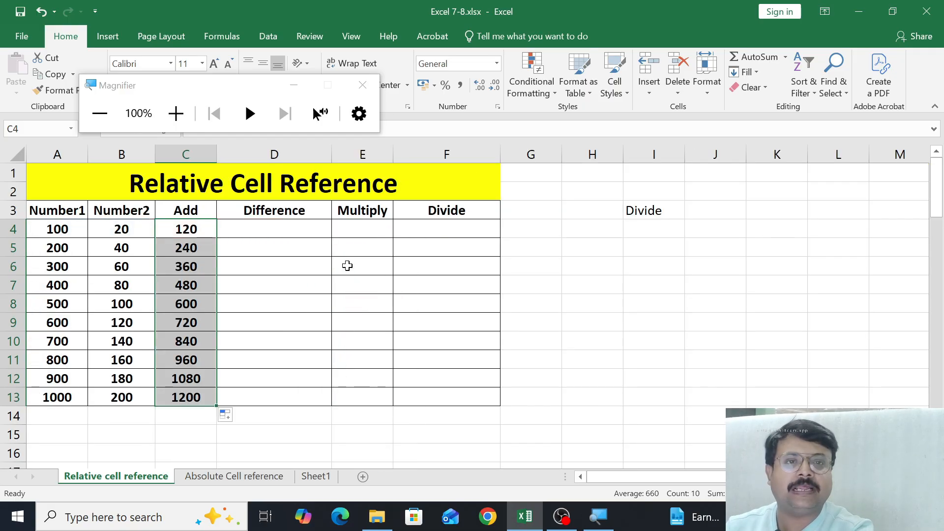
# - Examine how the Add result in C4 relates to the Number1 and Number2 values in A4 and B4
pyautogui.click(130, 233)
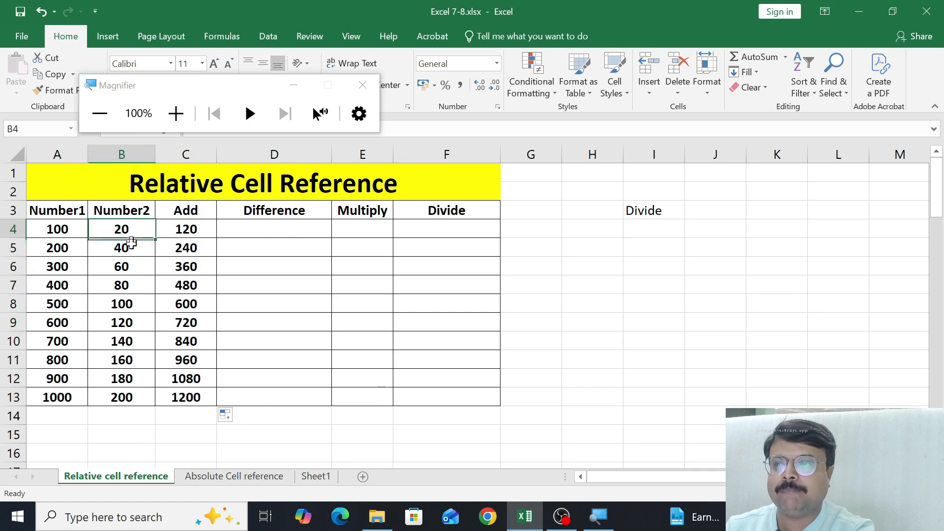
pyautogui.moveTo(132, 242); pyautogui.dragTo(133, 253)
pyautogui.click(204, 224)
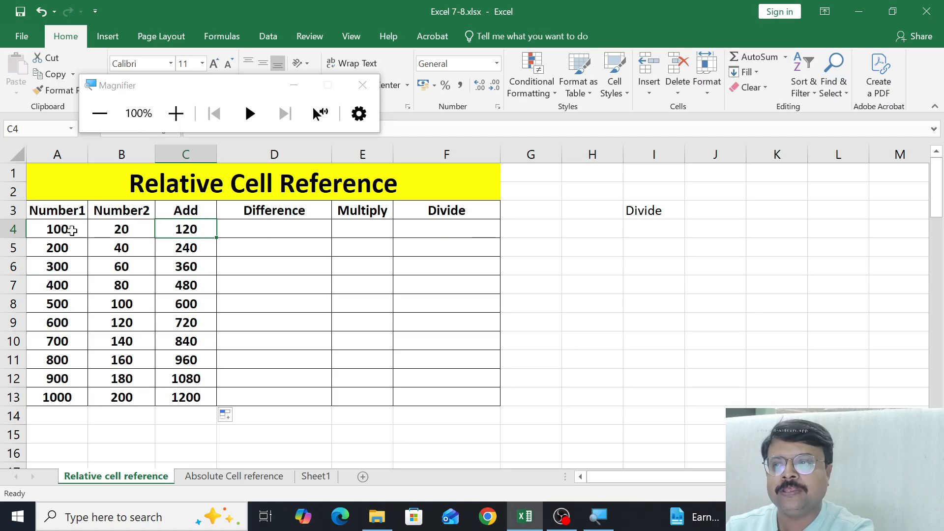
pyautogui.moveTo(72, 232); pyautogui.dragTo(121, 233)
pyautogui.click(196, 229)
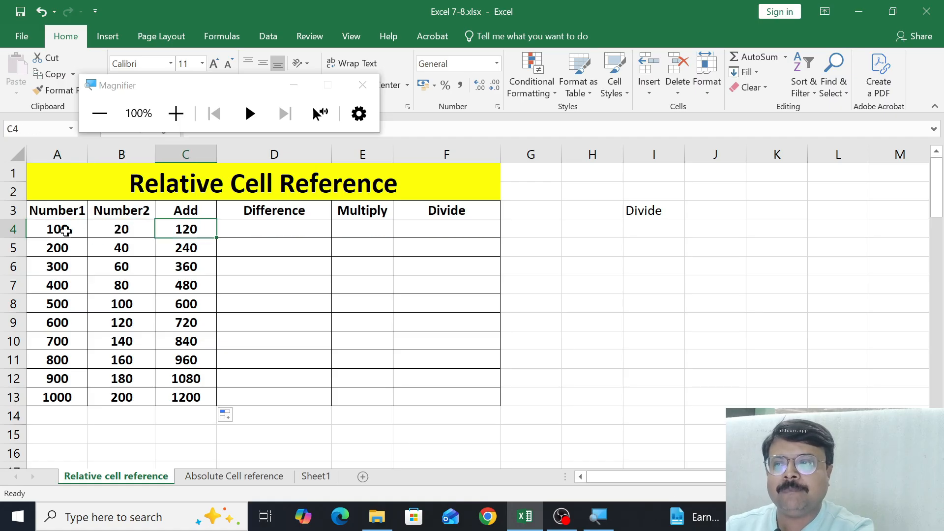
pyautogui.click(64, 231)
pyautogui.click(132, 231)
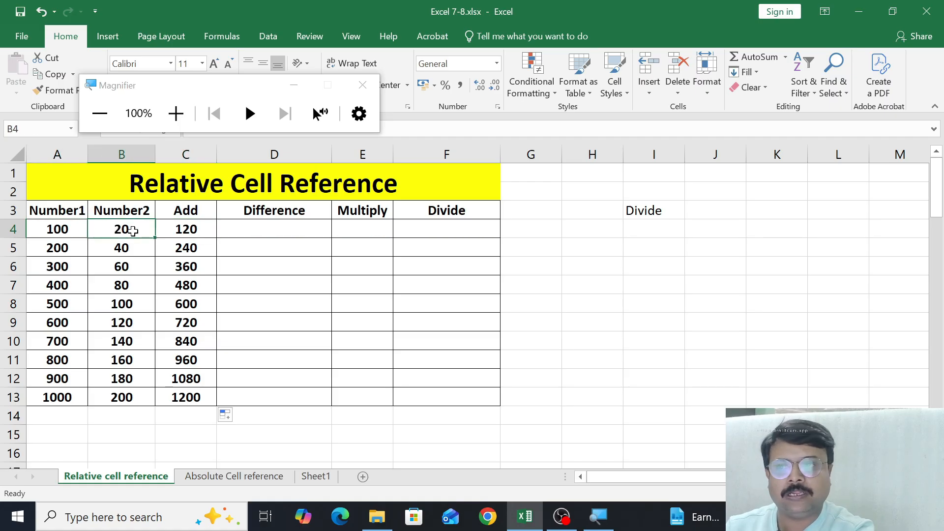
pyautogui.click(75, 227)
pyautogui.click(115, 230)
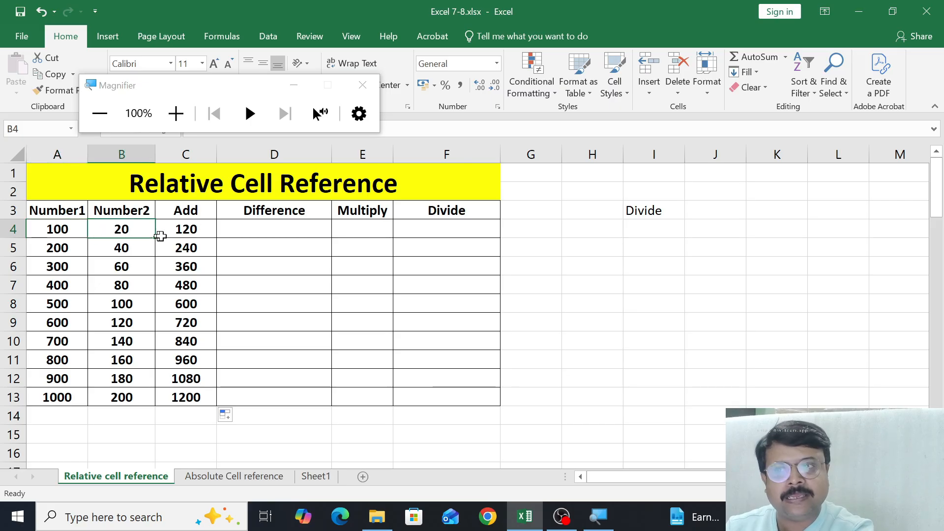
pyautogui.click(175, 229)
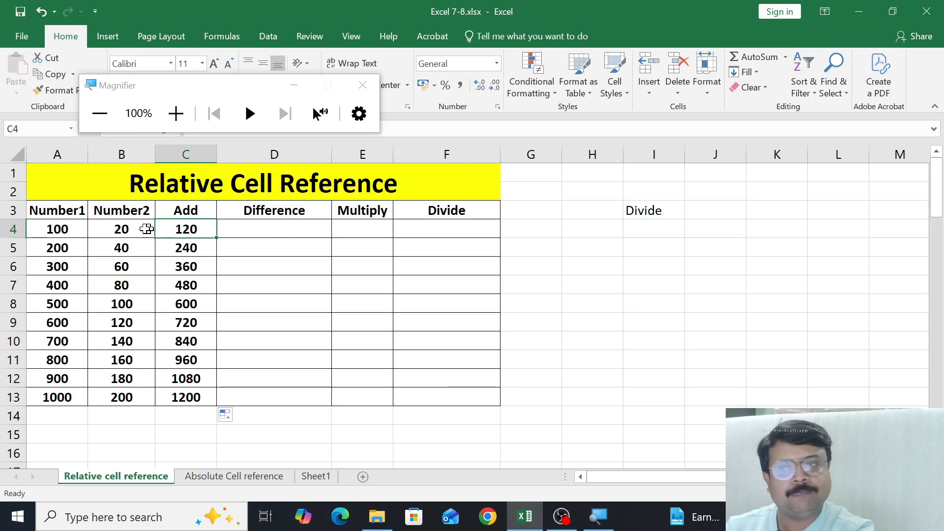
# - Set A4 to 500 to test recalculation of the Add result, and set A4 back to 100
pyautogui.click(70, 230)
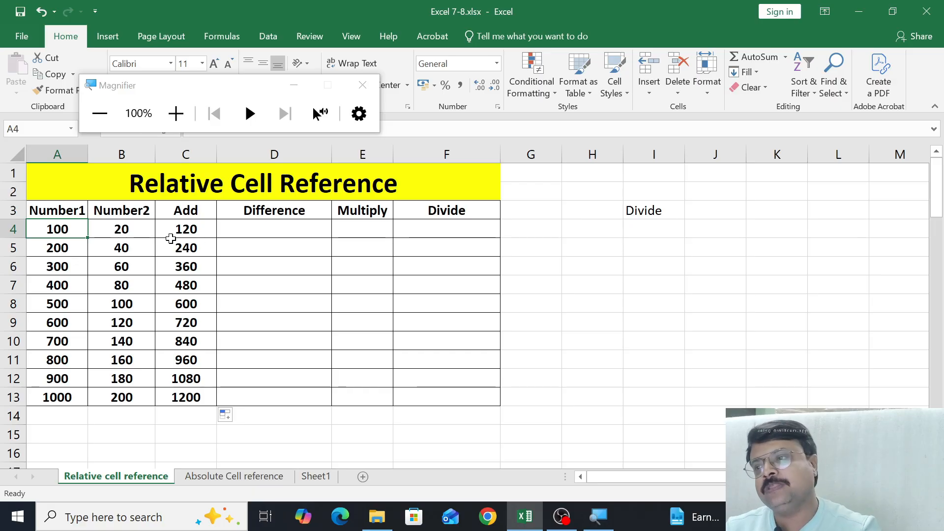
pyautogui.write('500')
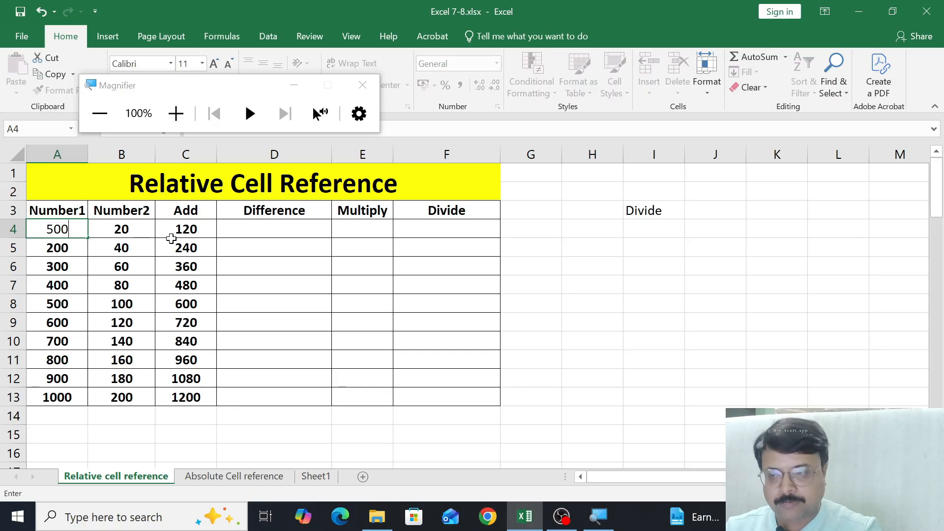
pyautogui.press('Return')
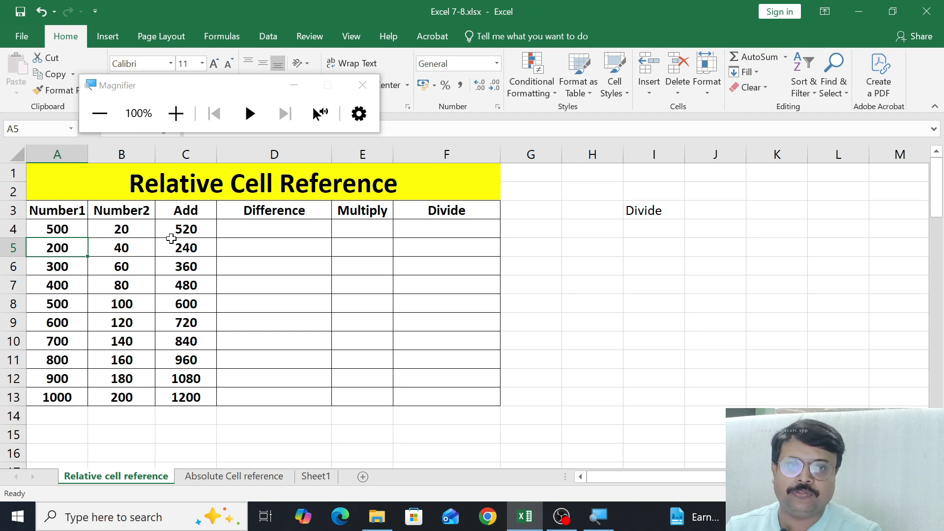
pyautogui.press('Up')
pyautogui.write('100')
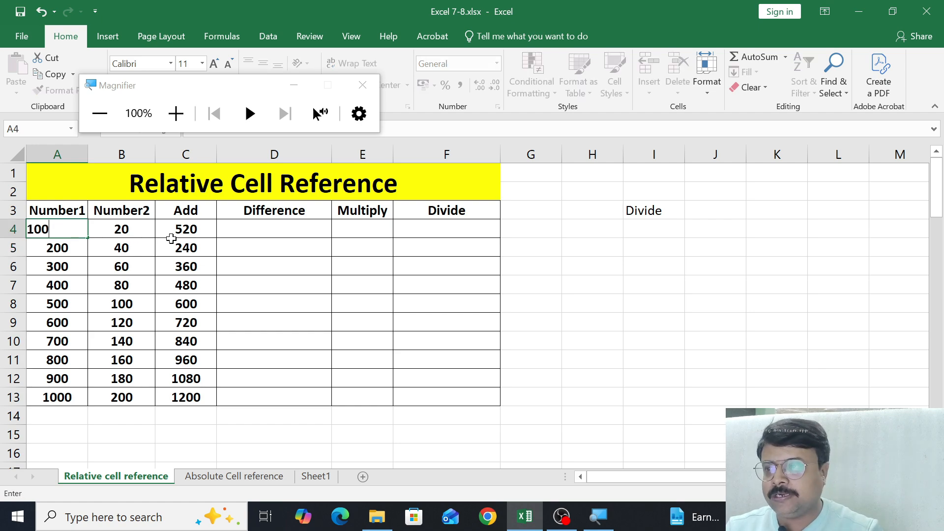
pyautogui.hotkey('ctrl', 'Return')
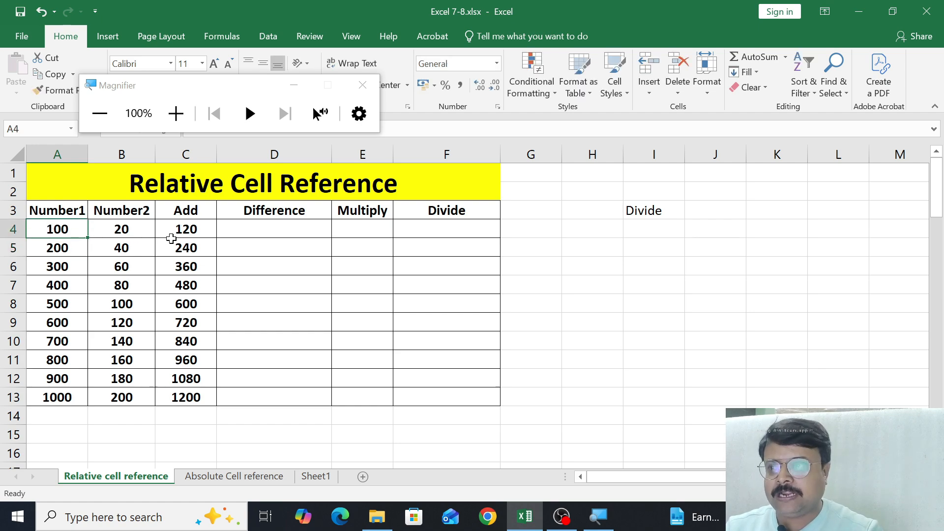
# - Enter the formula =A4-B4 in cell D4 and fill it down the Difference column through D13
pyautogui.press('Right')
pyautogui.press('Right')
pyautogui.press('Right')
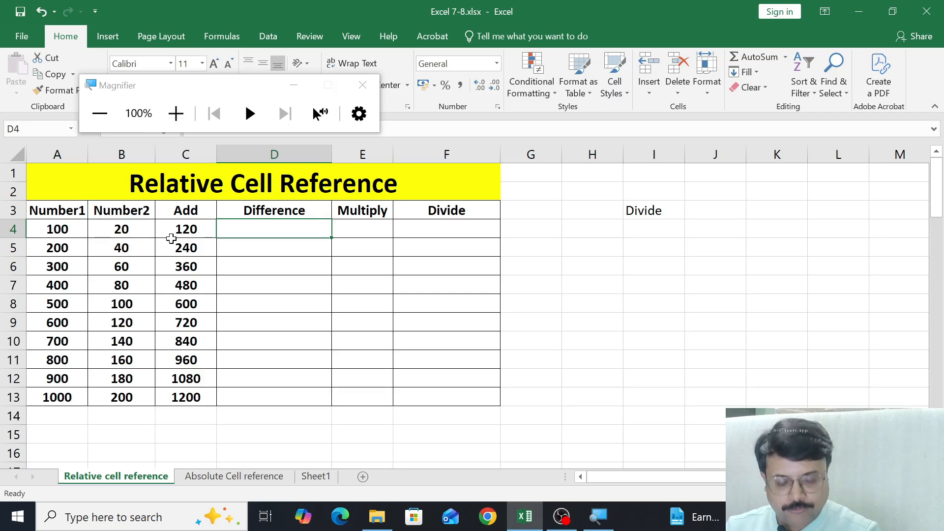
pyautogui.write('=')
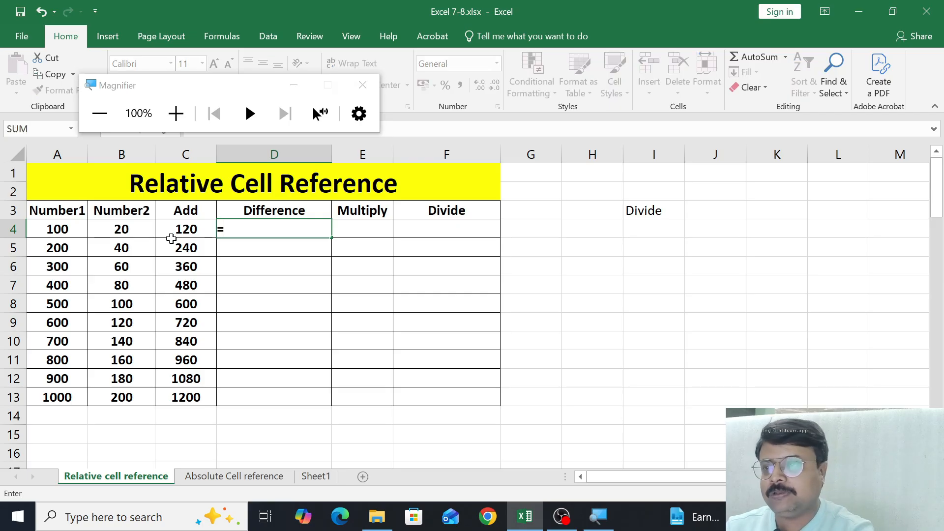
pyautogui.click(66, 228)
pyautogui.write('-')
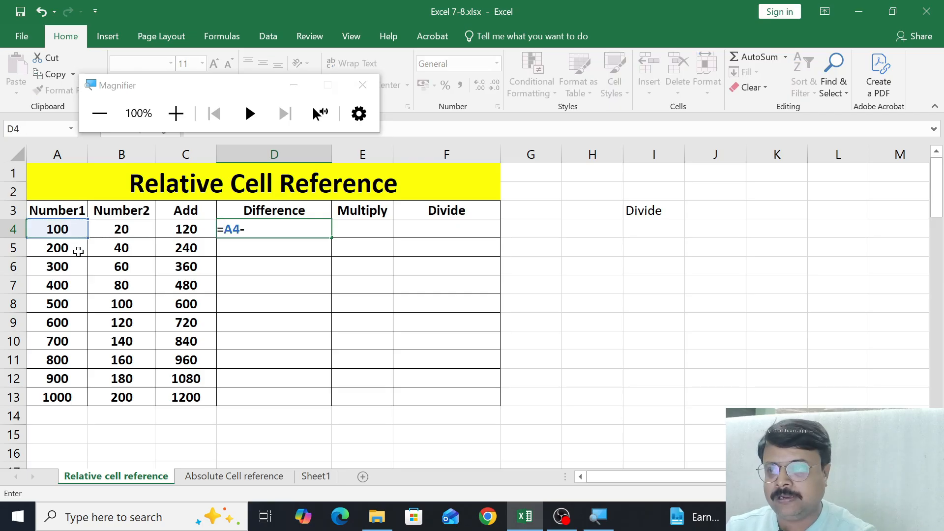
pyautogui.click(119, 231)
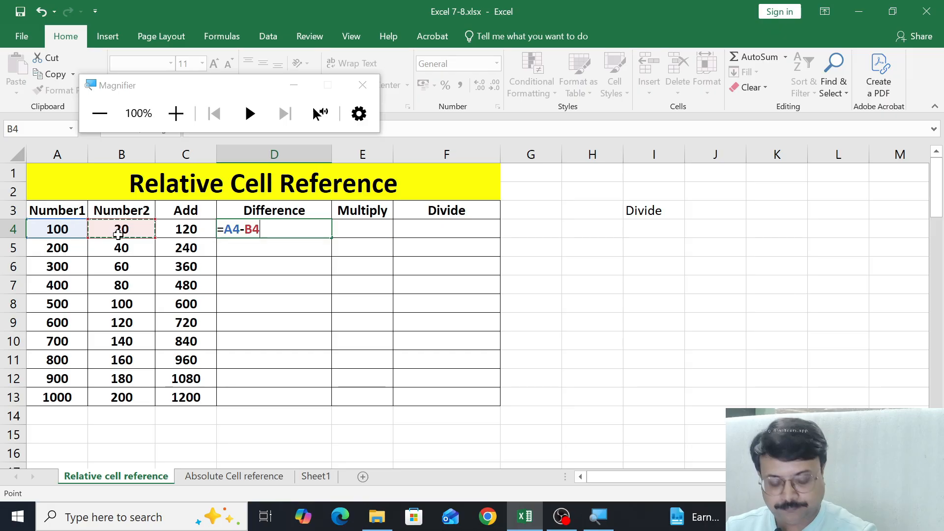
pyautogui.press('Return')
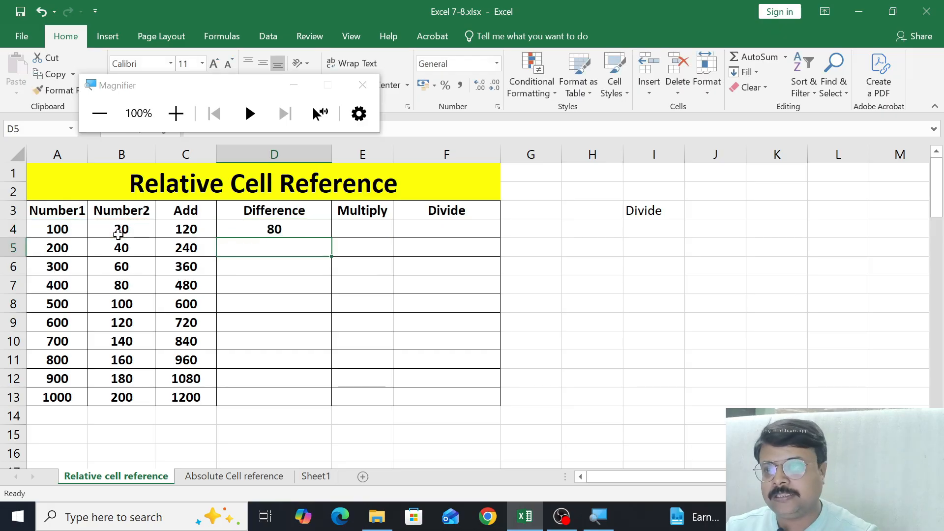
pyautogui.click(266, 229)
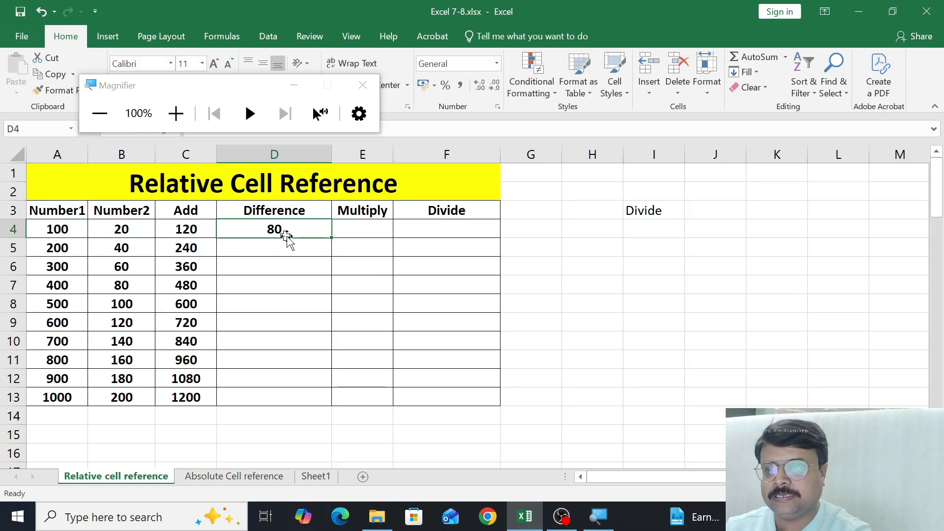
pyautogui.doubleClick(331, 238)
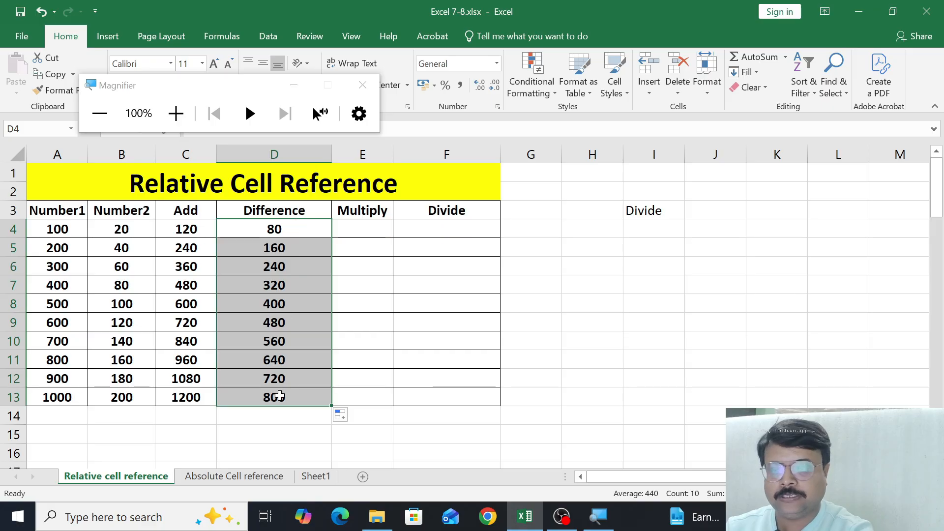
# - Enter the formula =A4*B4 in cell E4 and fill it down the Multiply column through E13
pyautogui.click(377, 228)
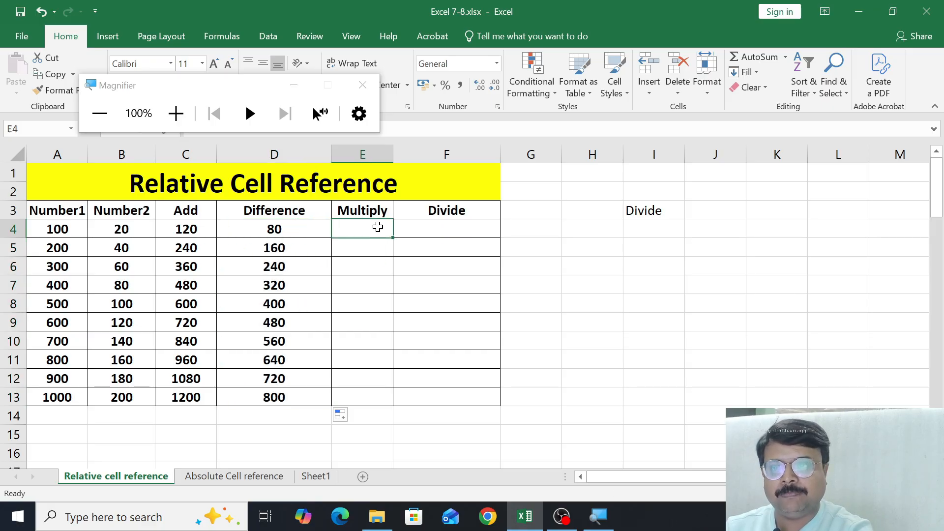
pyautogui.write('=')
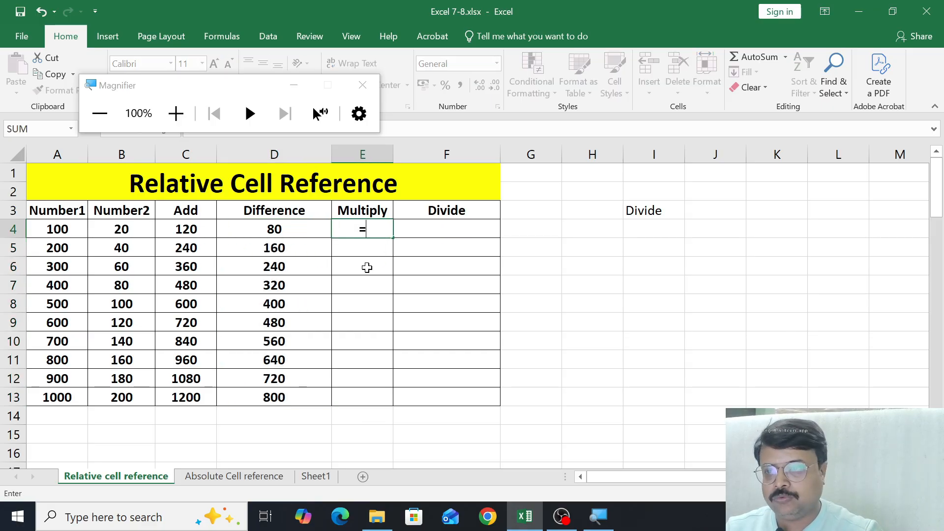
pyautogui.press('Left')
pyautogui.press('Left')
pyautogui.press('Left')
pyautogui.press('Left')
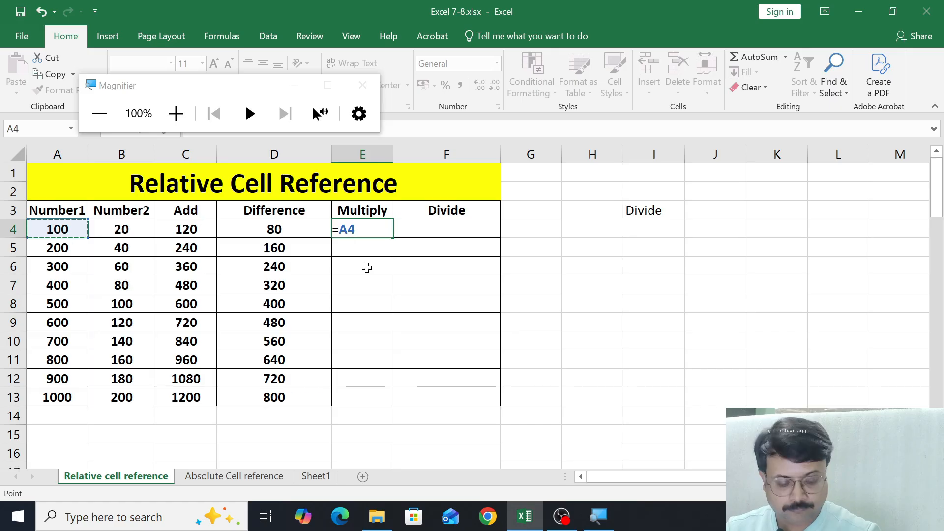
pyautogui.write('*')
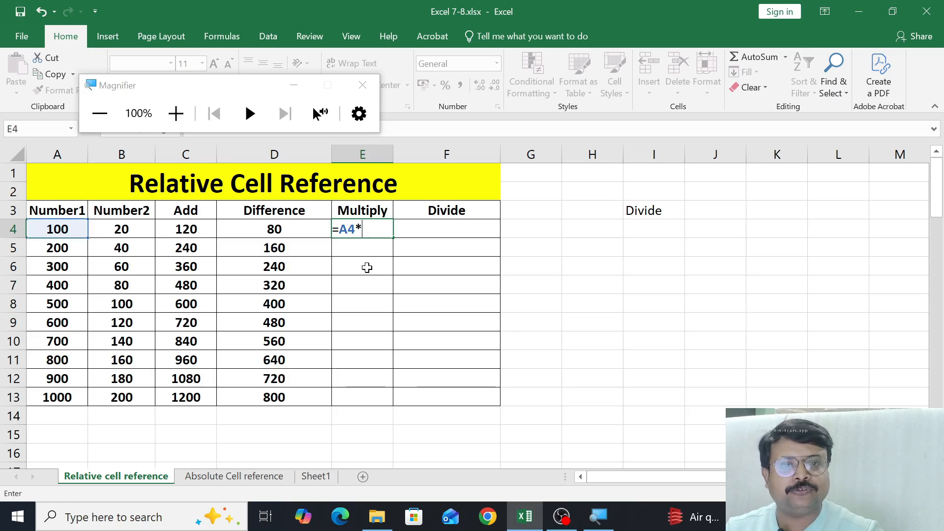
pyautogui.press('Left')
pyautogui.press('Left')
pyautogui.press('Left')
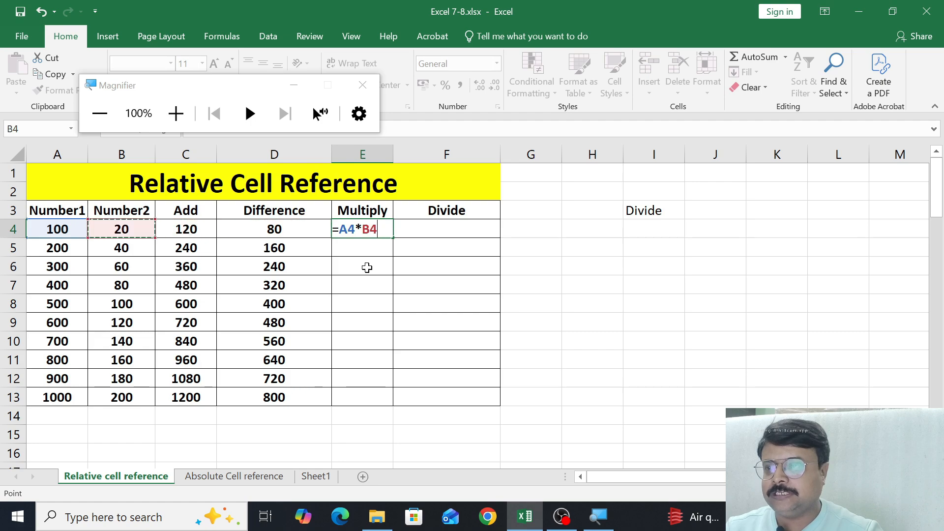
pyautogui.press('Return')
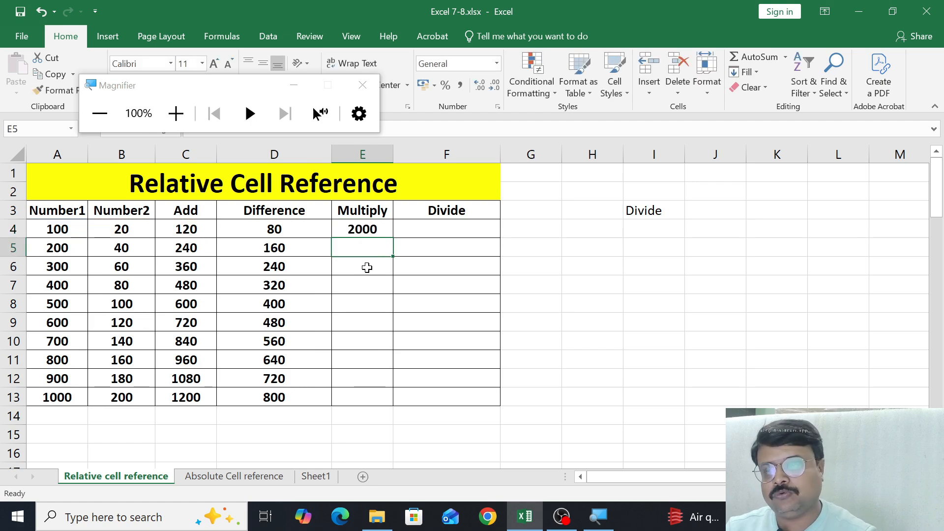
pyautogui.click(351, 226)
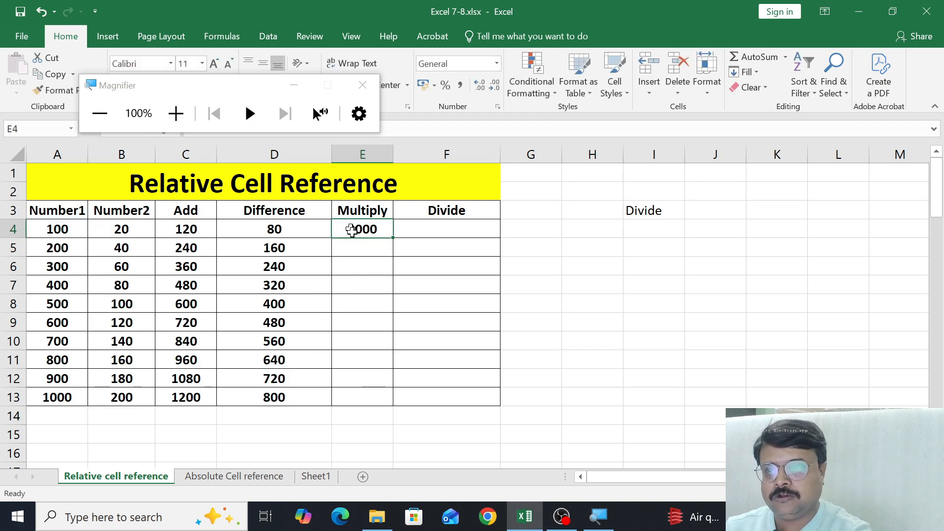
pyautogui.doubleClick(392, 238)
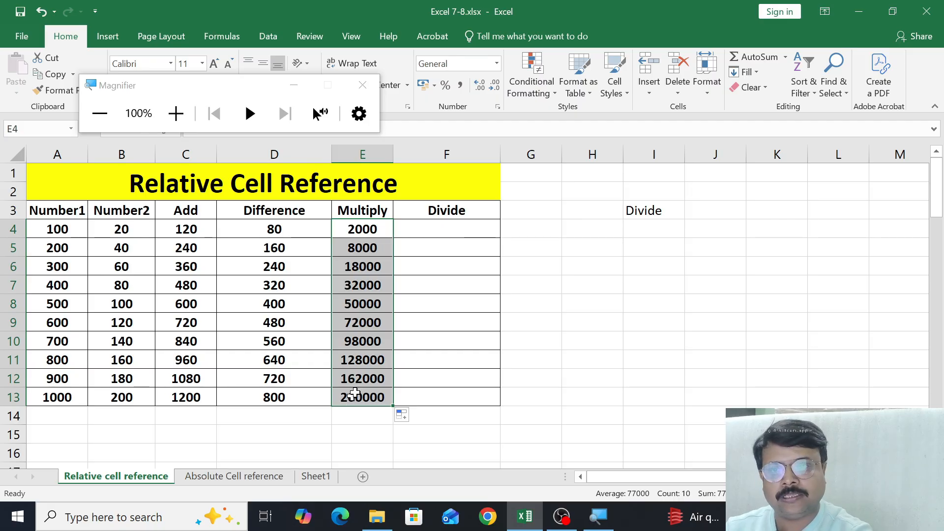
# - Enter the formula =A4/B4 in cell F4 and fill it down the Divide column through F13
pyautogui.click(455, 234)
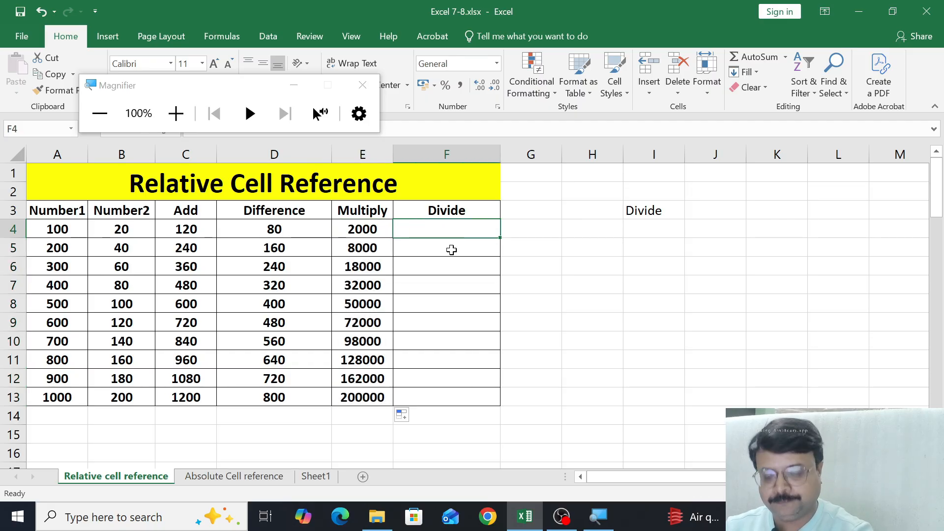
pyautogui.write('=')
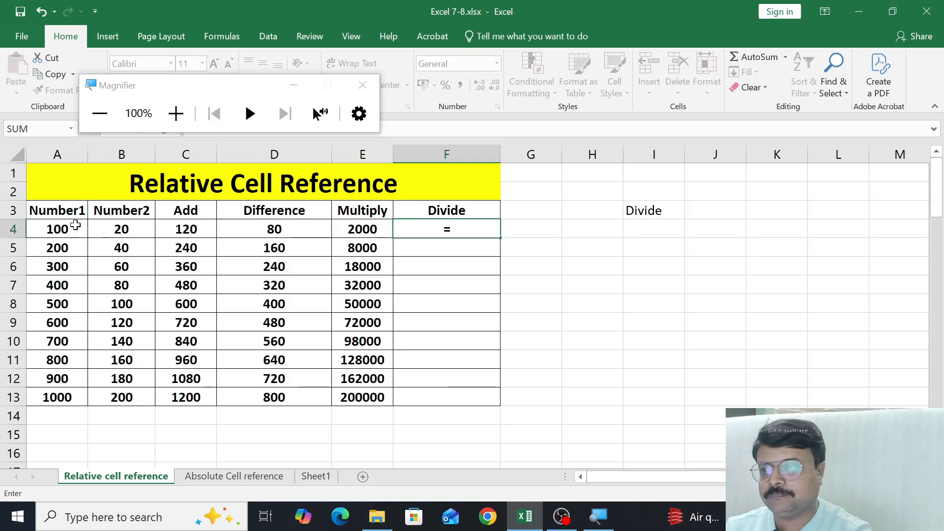
pyautogui.click(69, 227)
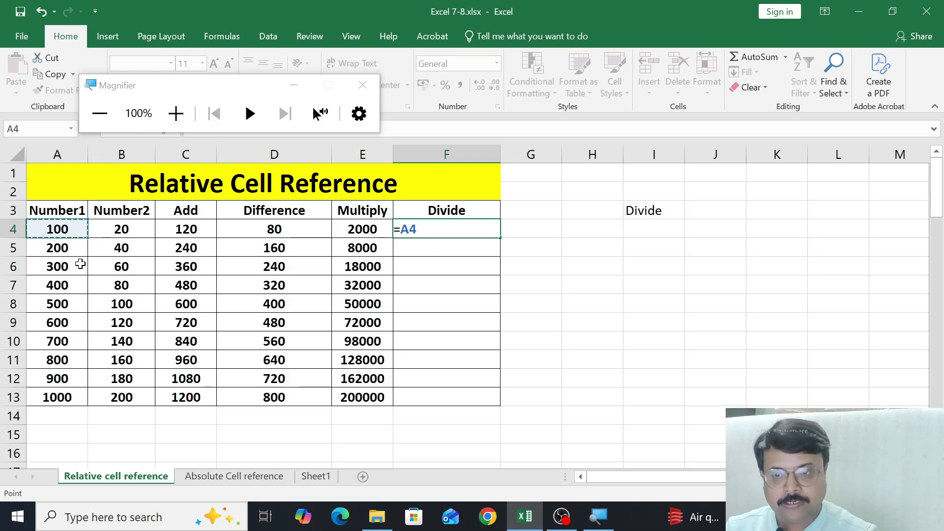
pyautogui.write('/')
pyautogui.click(121, 230)
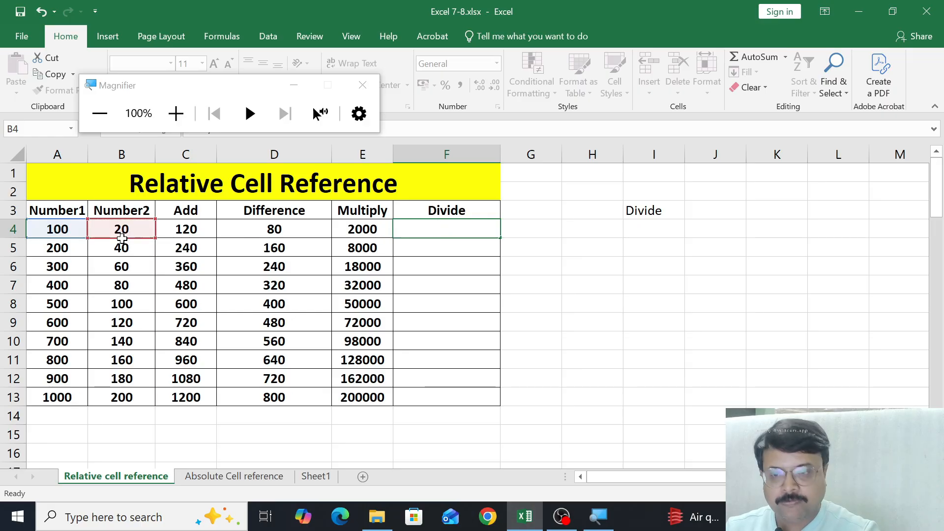
pyautogui.press('Return')
pyautogui.click(433, 230)
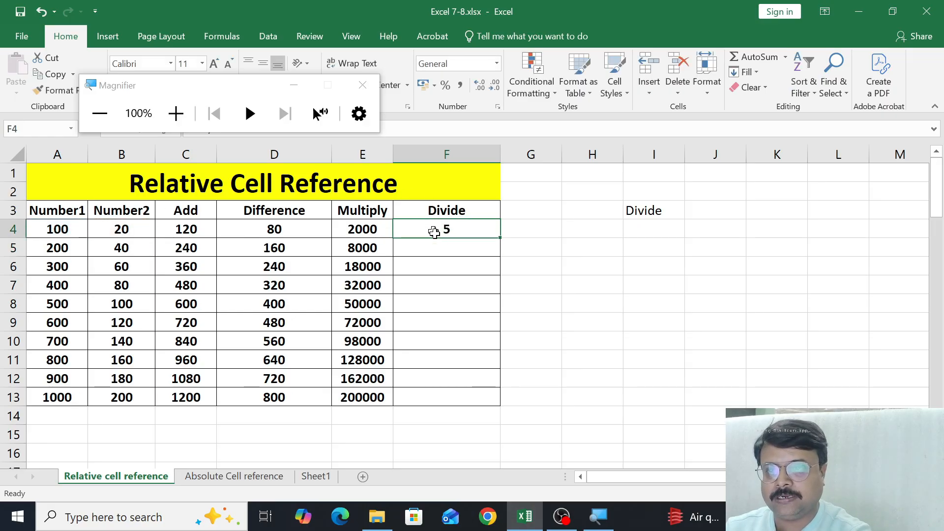
pyautogui.doubleClick(501, 237)
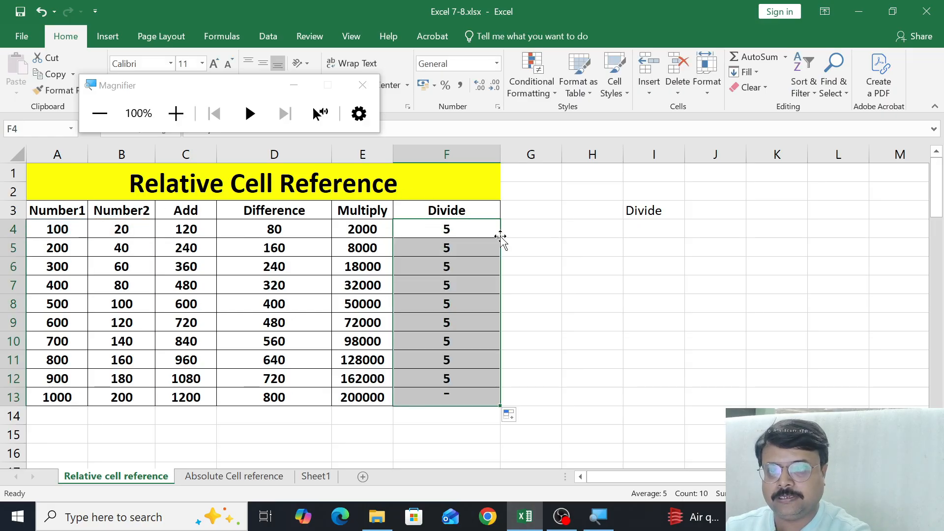
# - Show the formulas in the sheet's cells and narrow the Difference, Multiply, Divide and Add columns to fit them
pyautogui.hotkey('ctrl', '`')
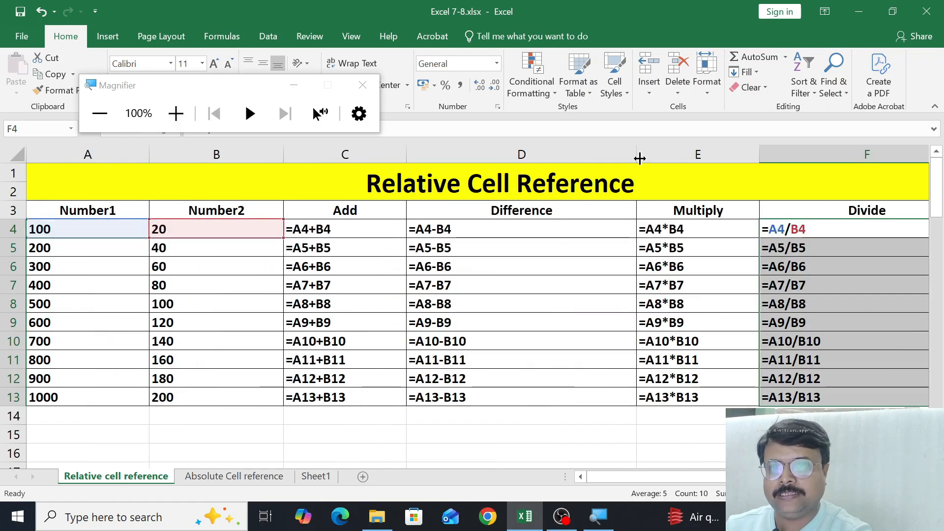
pyautogui.moveTo(637, 158); pyautogui.dragTo(511, 169)
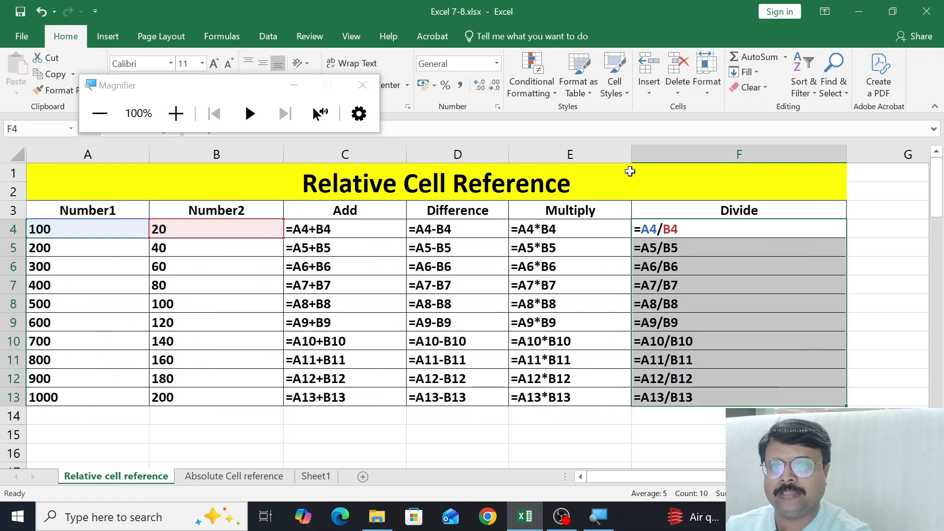
pyautogui.moveTo(630, 158); pyautogui.dragTo(574, 166)
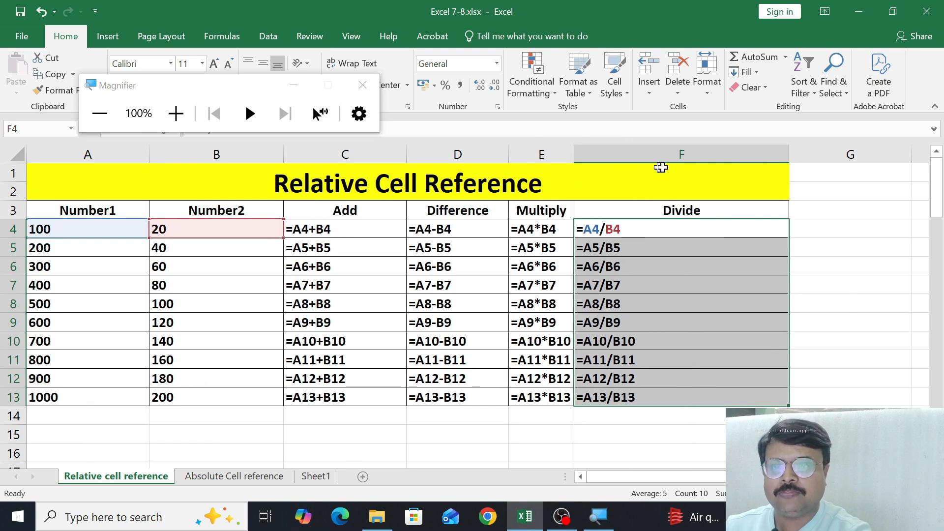
pyautogui.moveTo(792, 154); pyautogui.dragTo(644, 158)
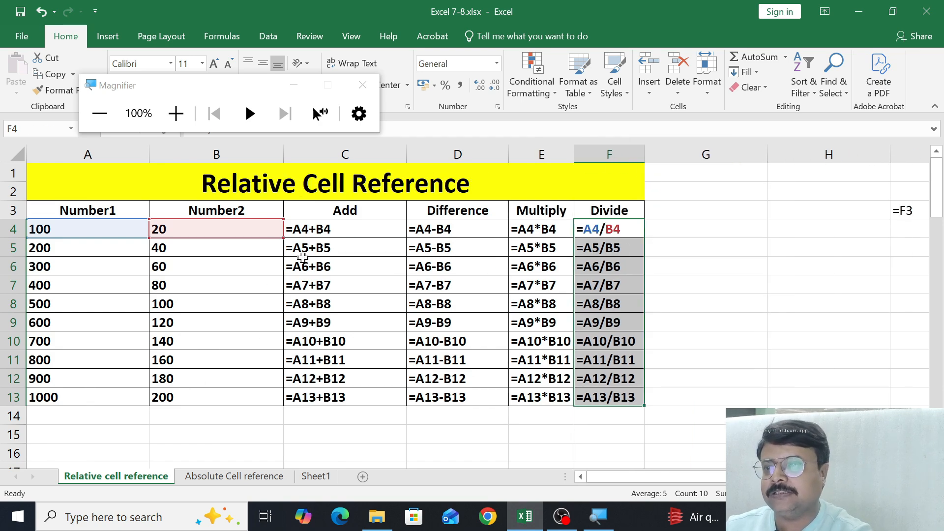
pyautogui.moveTo(403, 156); pyautogui.dragTo(347, 158)
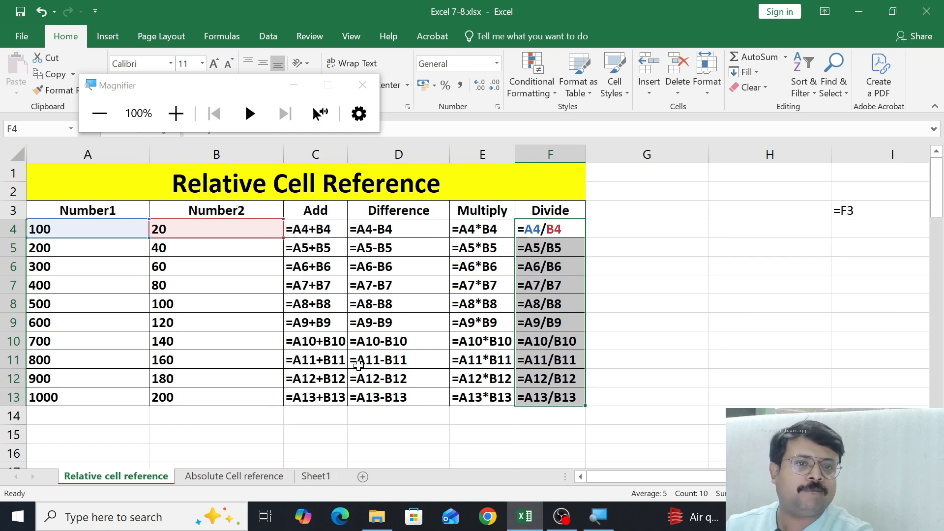
# - Enter the note CTRL+`~ in cell G3 beside the Divide heading
pyautogui.click(667, 211)
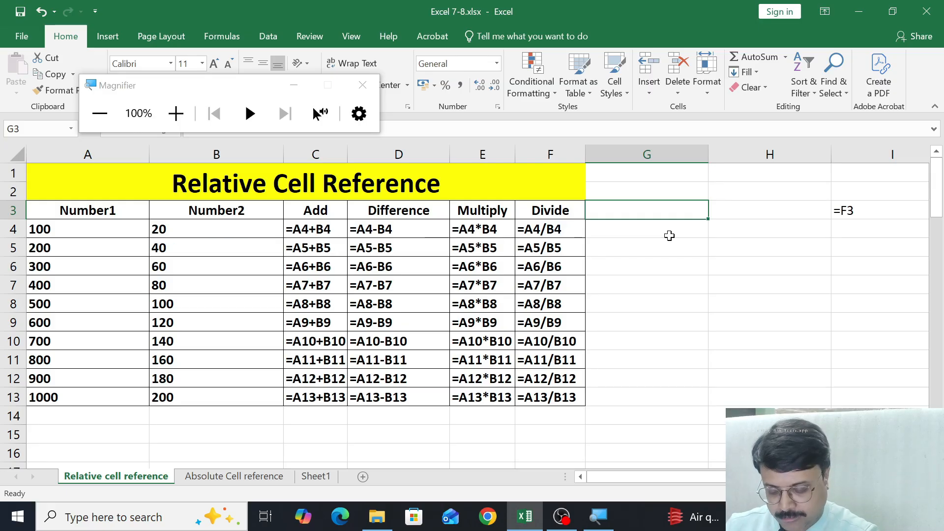
pyautogui.write('CTRL+')
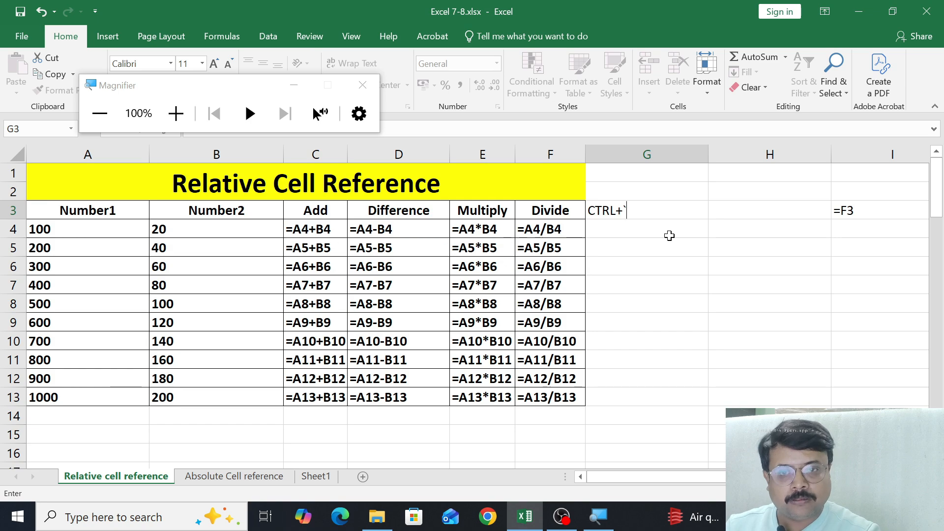
pyautogui.write('~')
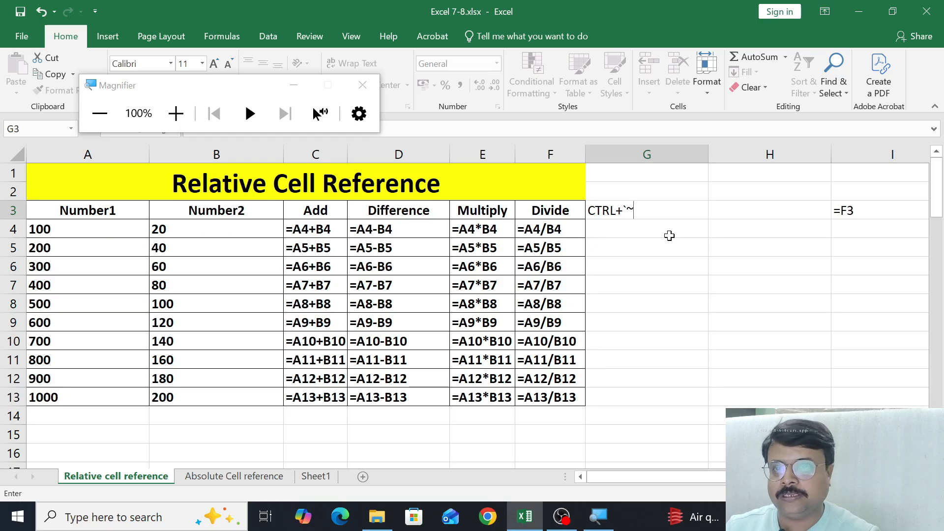
pyautogui.press('Return')
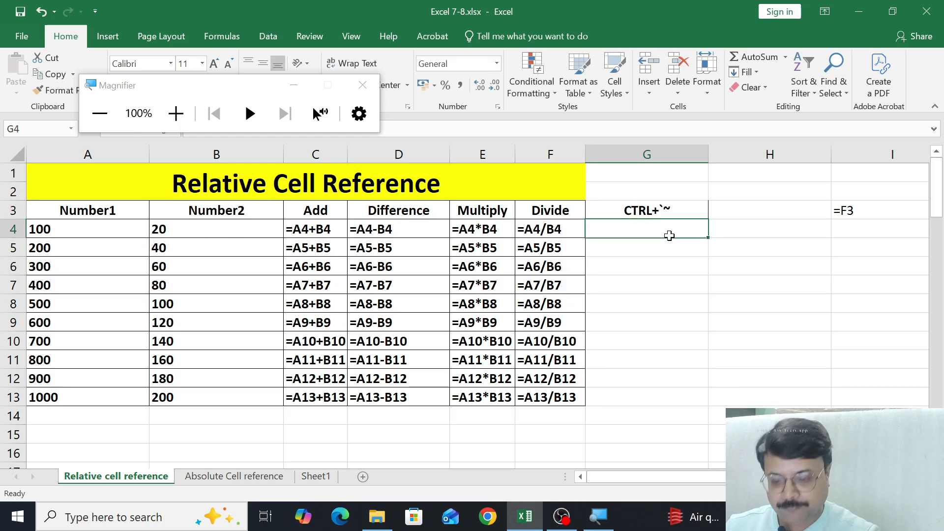
# - Switch the sheet from formulas back to results and widen the Multiply and Add columns so their numbers fit
pyautogui.hotkey('ctrl', '`')
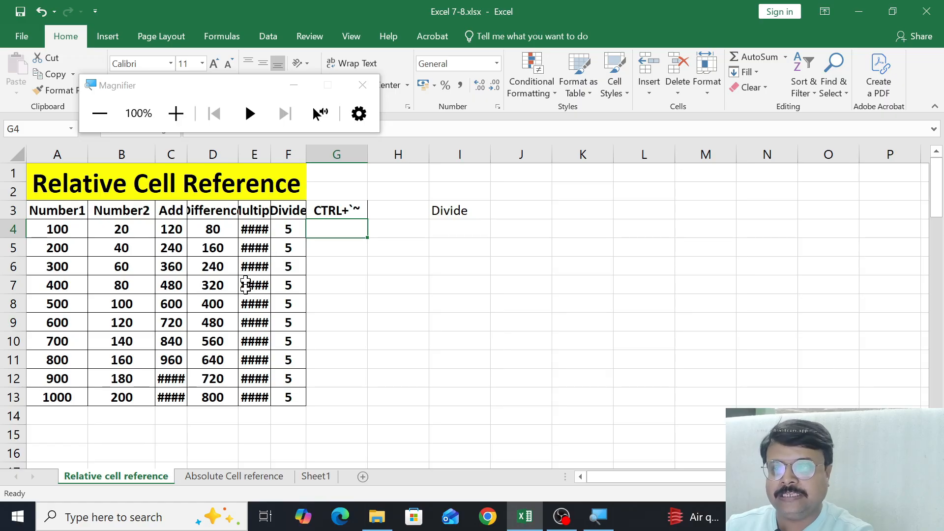
pyautogui.moveTo(271, 160); pyautogui.dragTo(323, 157)
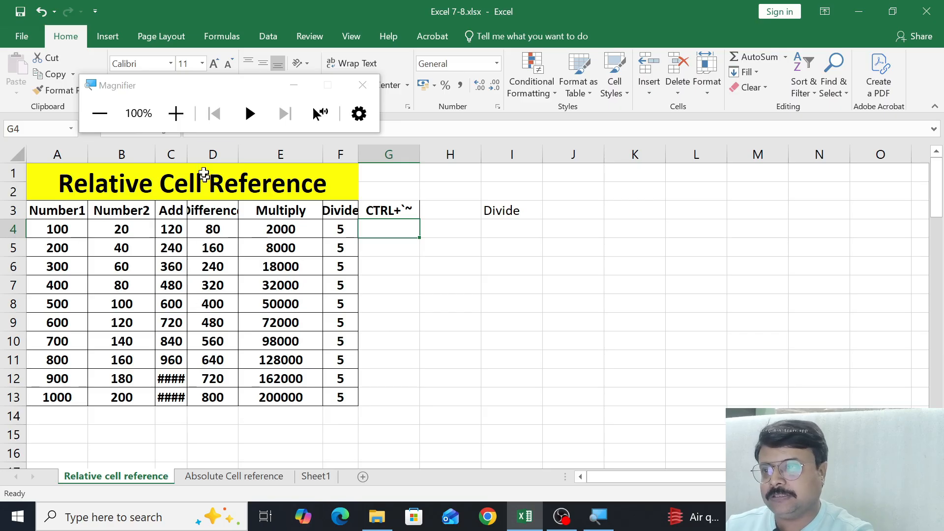
pyautogui.moveTo(186, 159); pyautogui.dragTo(210, 160)
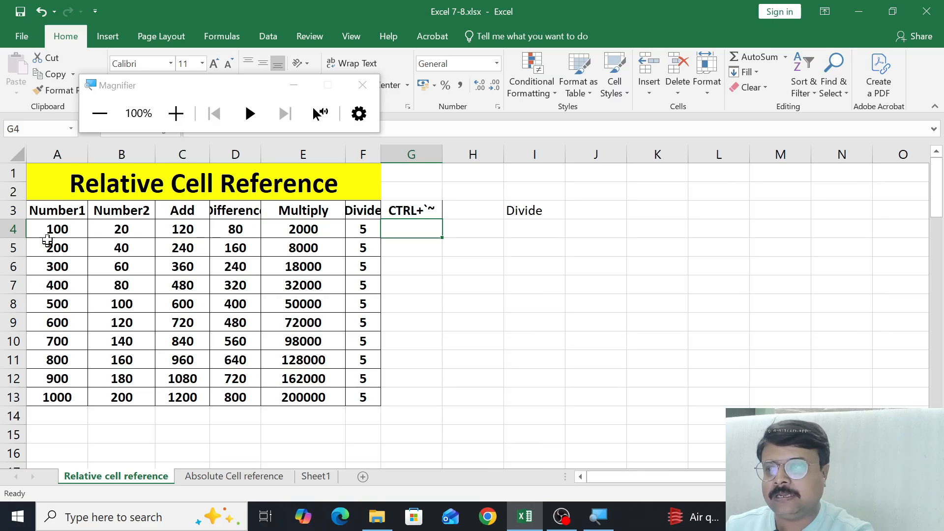
# - Clear the Number1 and Number2 values in A4:B13 and fit the Divide column's width to its contents
pyautogui.moveTo(49, 236); pyautogui.dragTo(126, 396)
pyautogui.press('Delete')
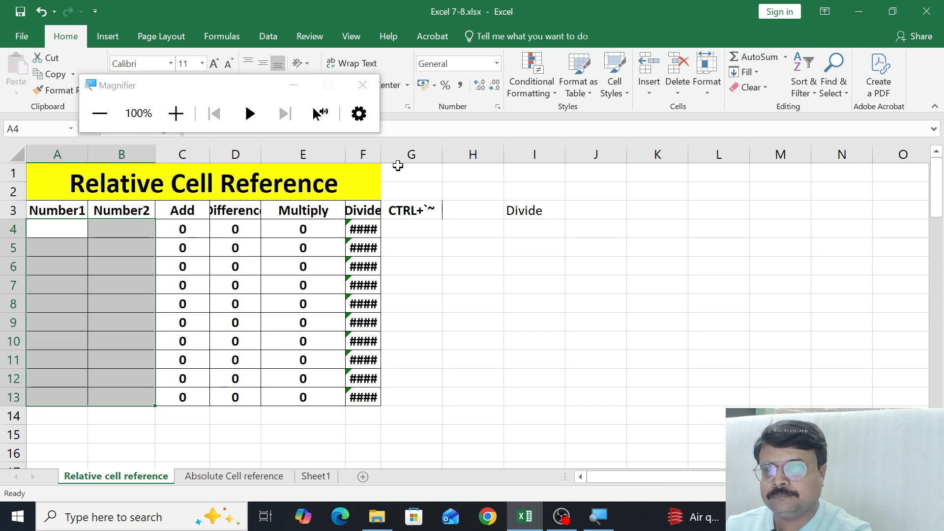
pyautogui.moveTo(382, 158); pyautogui.dragTo(393, 159)
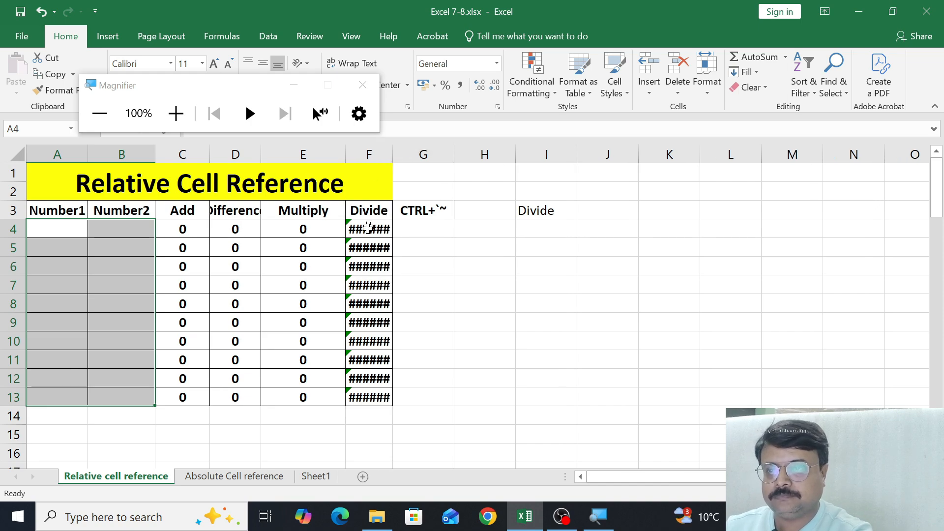
pyautogui.doubleClick(392, 160)
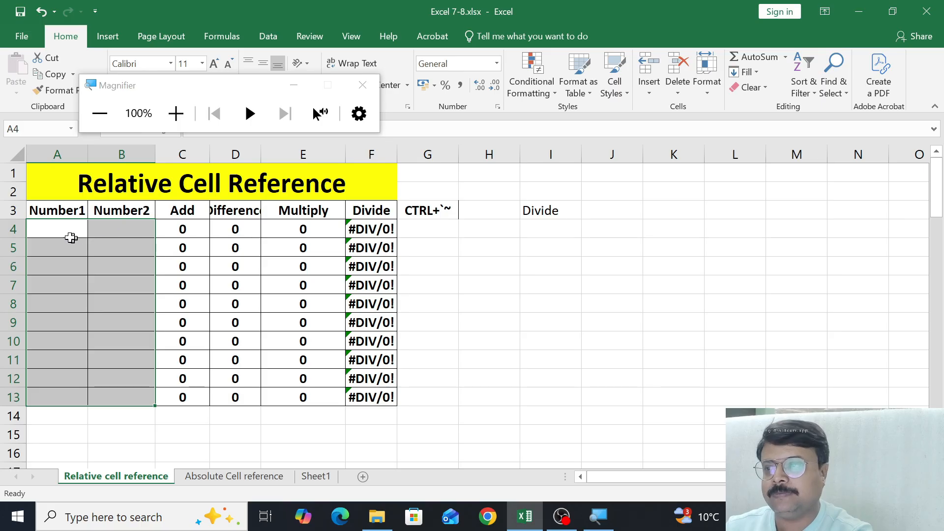
# - Enter 100 in cell A4 and 200 in cell A5 of the Number1 column
pyautogui.click(68, 236)
pyautogui.write('100')
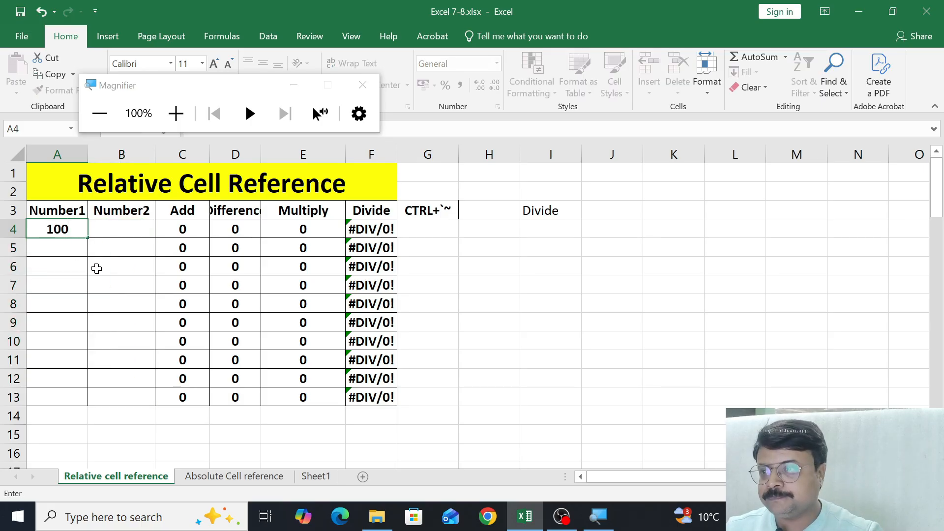
pyautogui.press('Return')
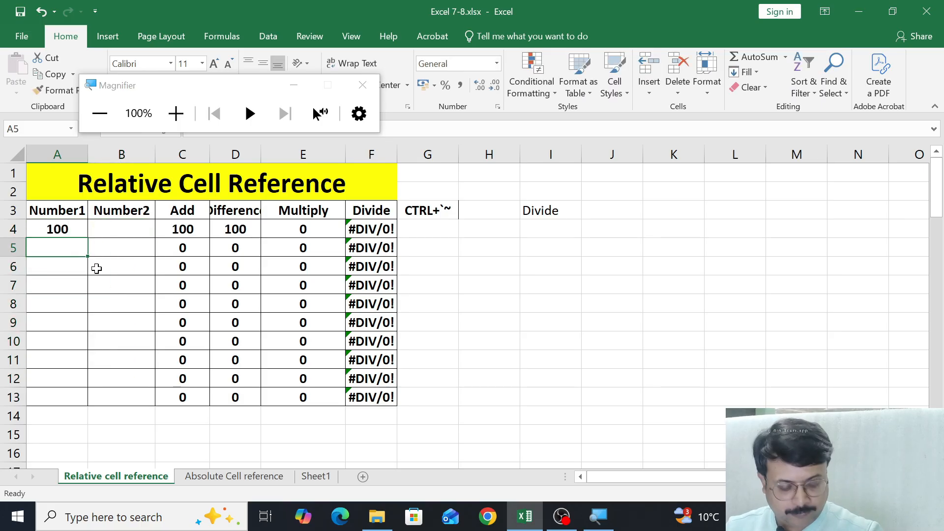
pyautogui.write('200')
pyautogui.press('Return')
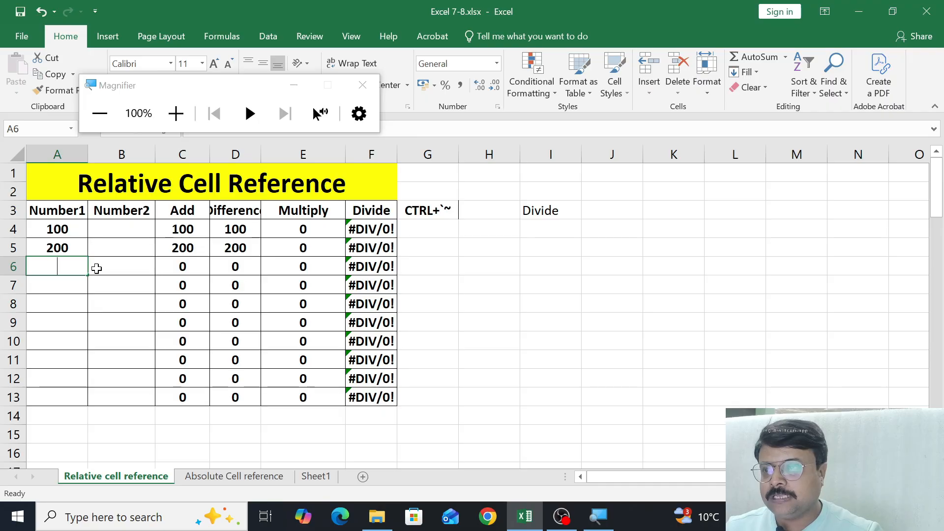
pyautogui.write('300')
pyautogui.press('Return')
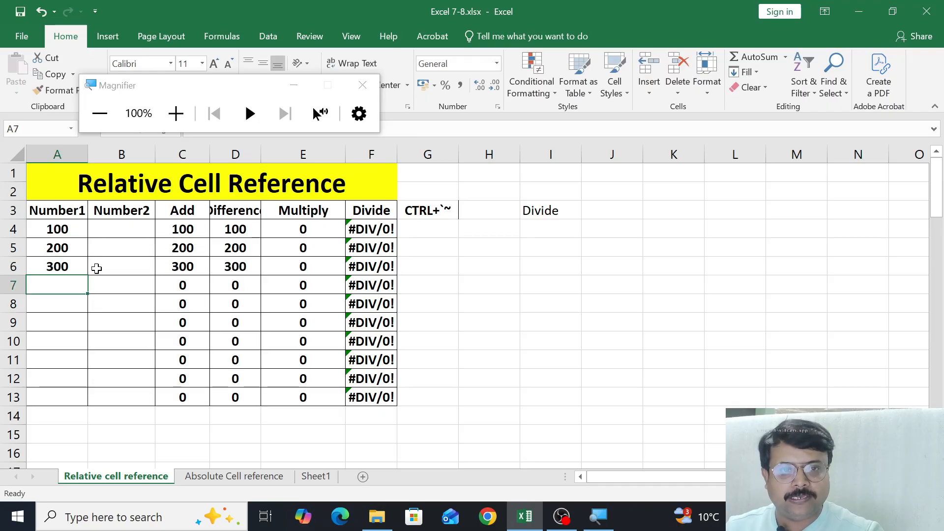
pyautogui.press('Up')
pyautogui.press('Delete')
pyautogui.press('Up')
pyautogui.press('Up')
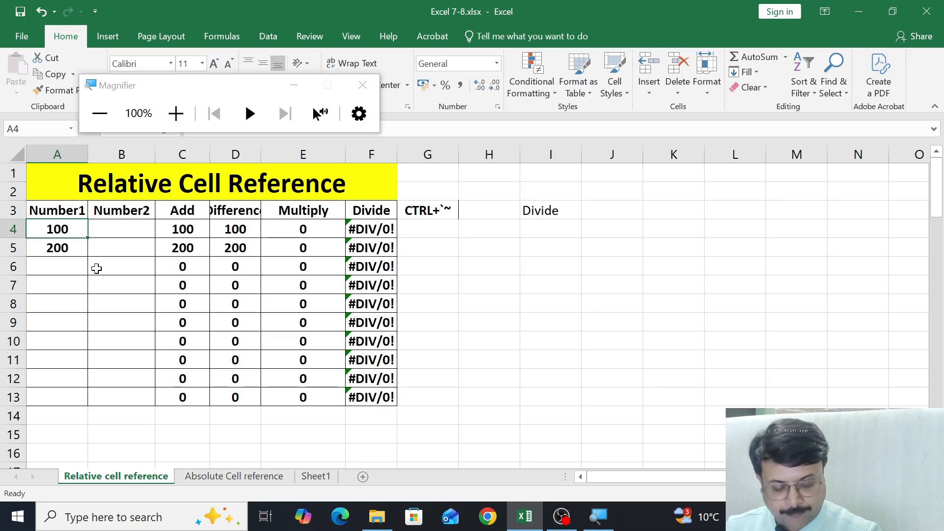
# - Magnify the table and extend the A4:A5 number series down the Number1 column through A13, ending at 1000
pyautogui.press('super+plus')
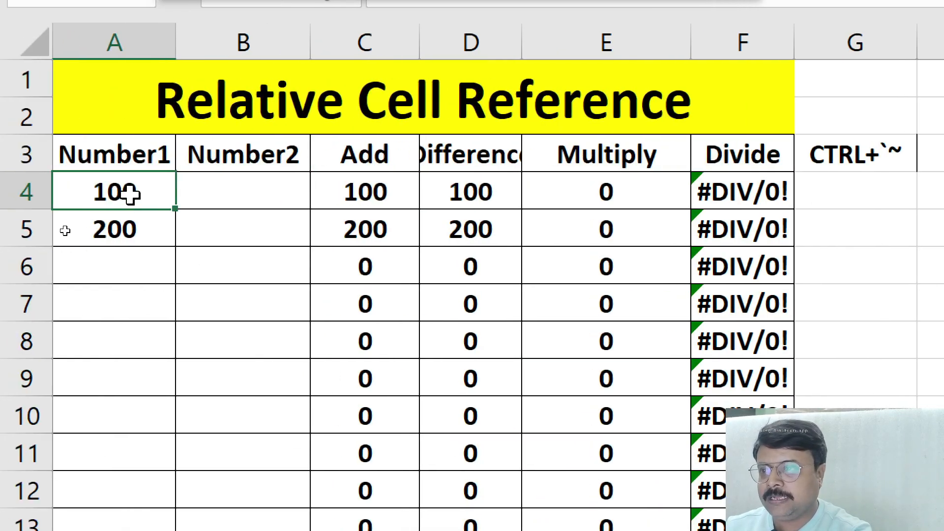
pyautogui.moveTo(130, 193); pyautogui.dragTo(162, 246)
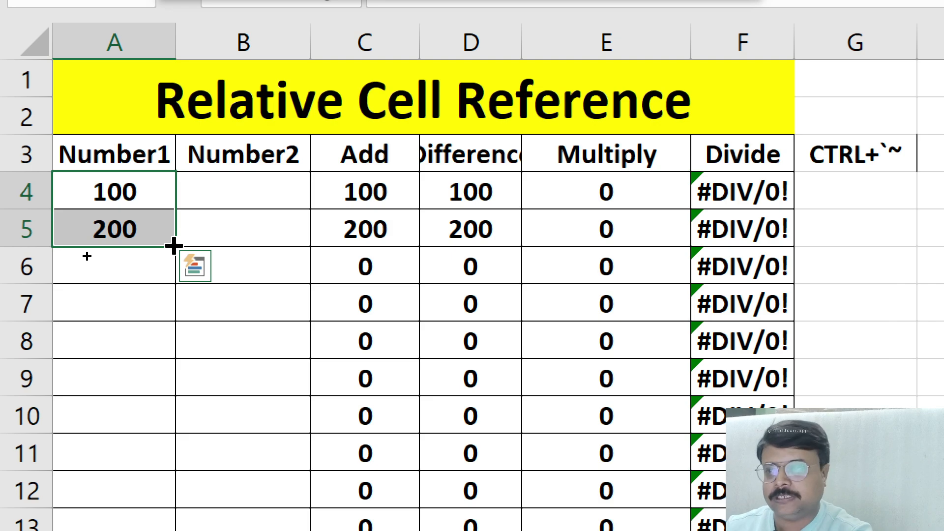
pyautogui.moveTo(174, 246); pyautogui.dragTo(138, 527)
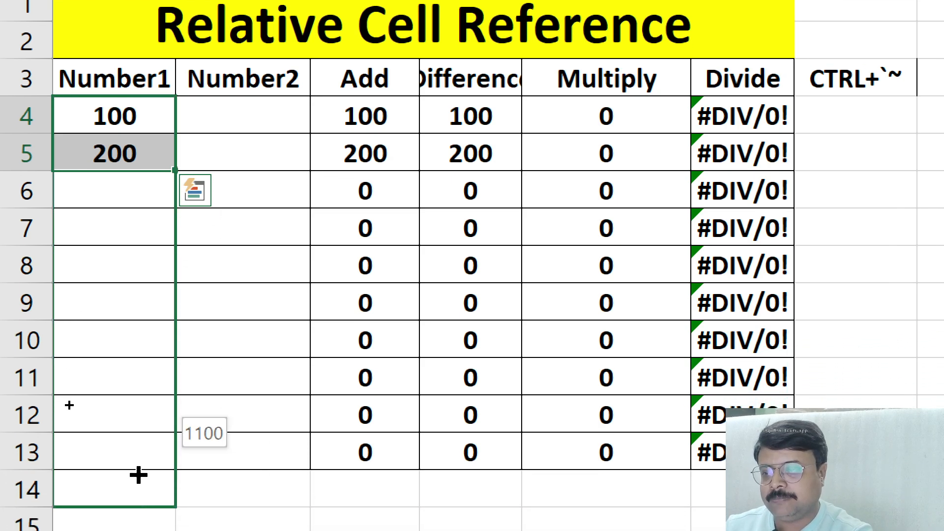
pyautogui.moveTo(138, 474); pyautogui.dragTo(135, 460)
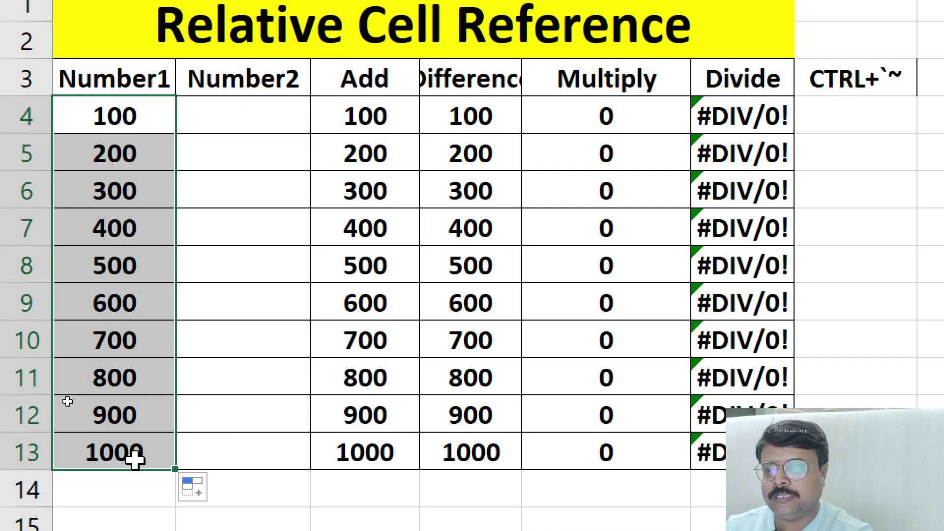